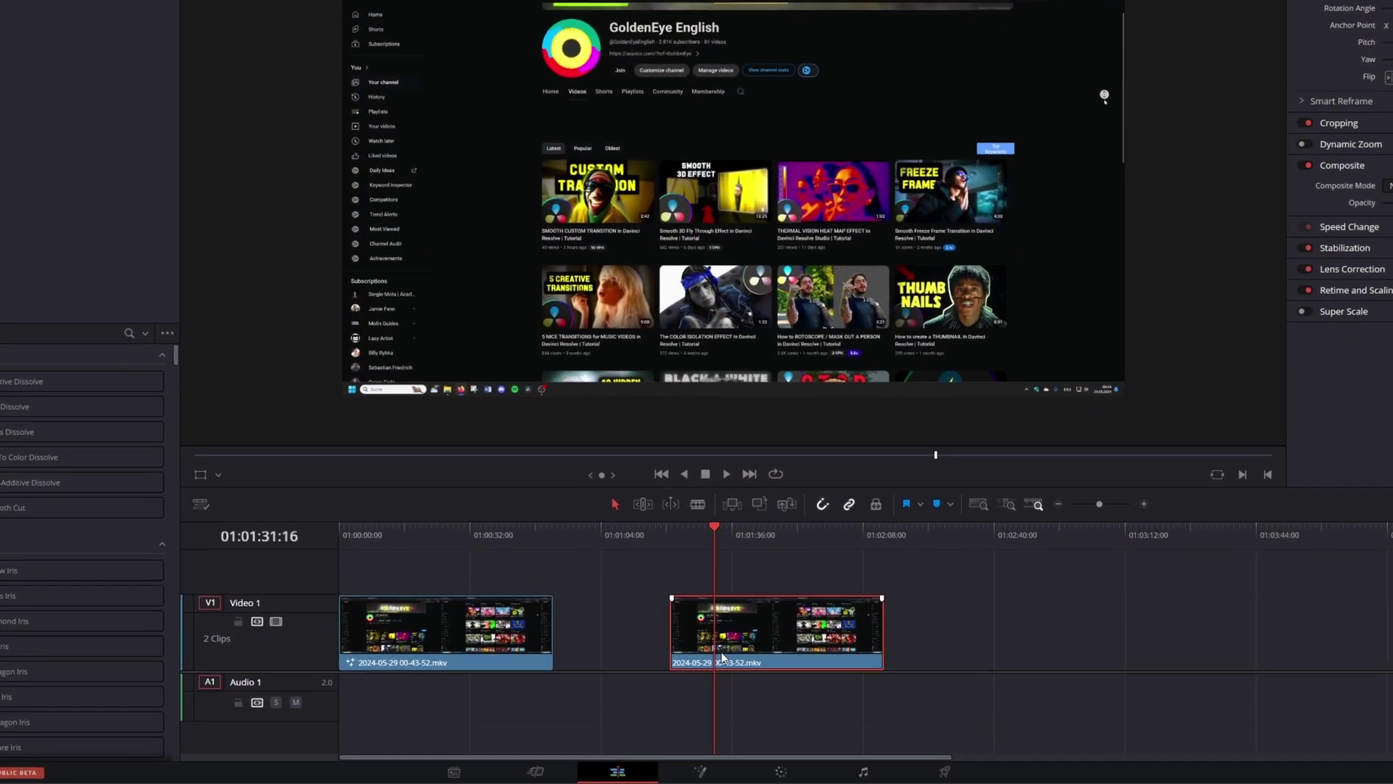
- In the Fusion page, mask MediaIn1 with a Rectangle about 0.74 wide and 0.83 high, and shift it to frame the channel page
{"action": "left_click", "coordinate": [700, 771]}
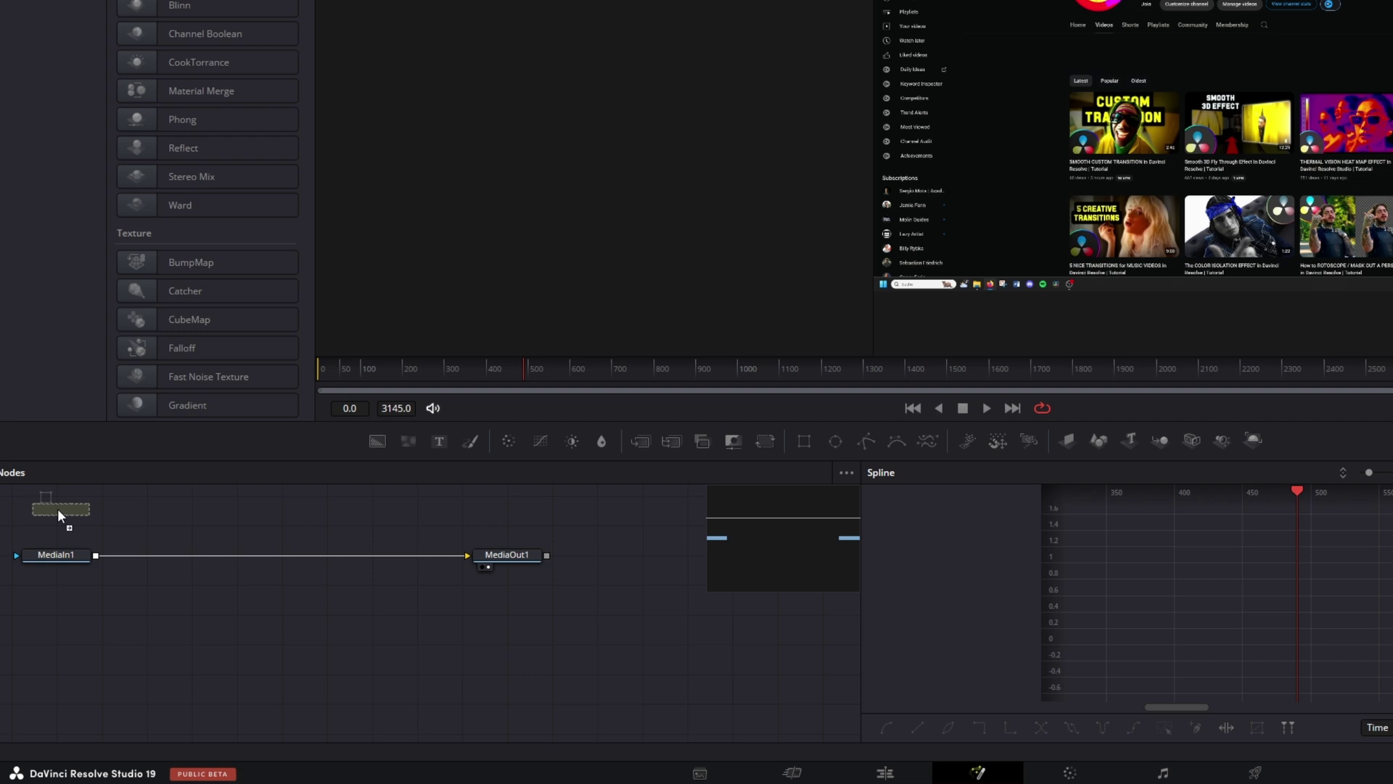
{"action": "left_click_drag", "start_coordinate": [58, 509], "coordinate": [63, 564]}
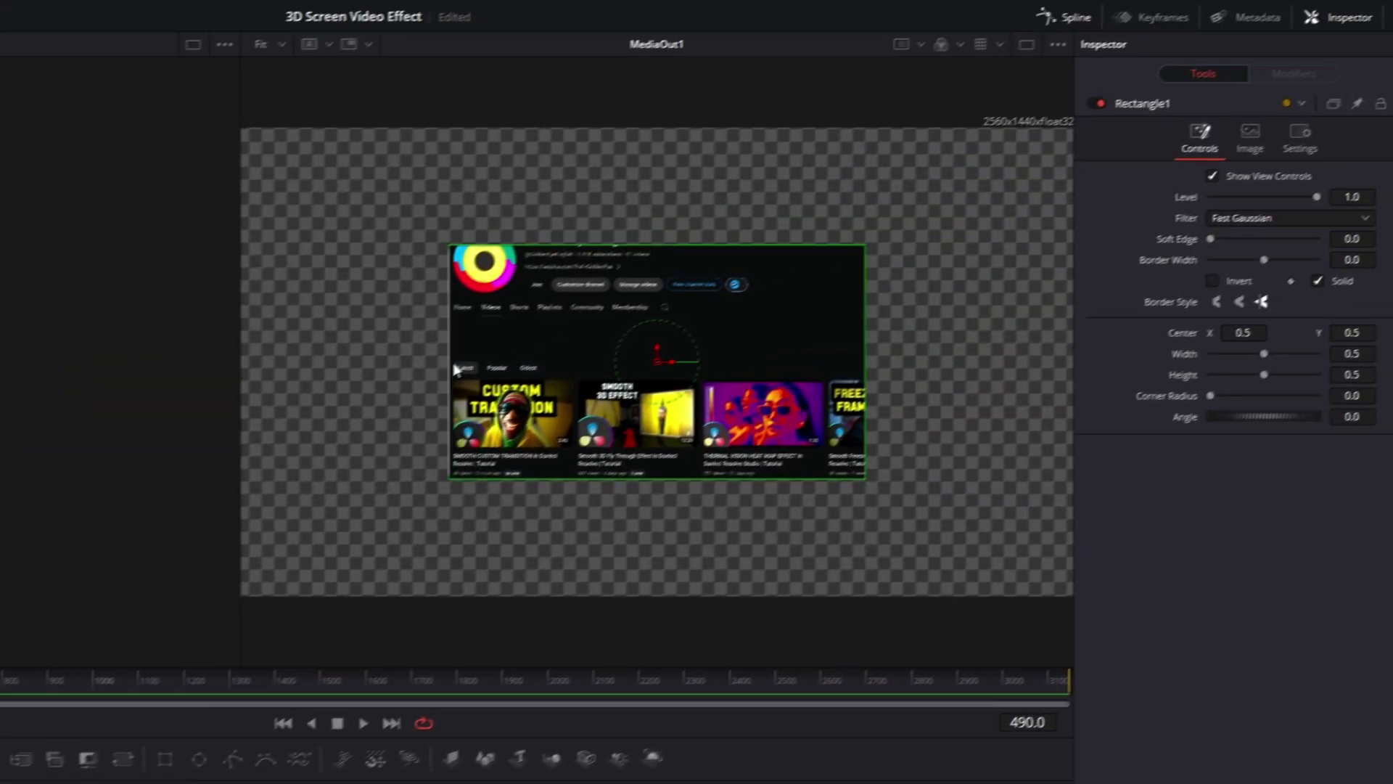
{"action": "left_click_drag", "start_coordinate": [1059, 88], "coordinate": [943, 85]}
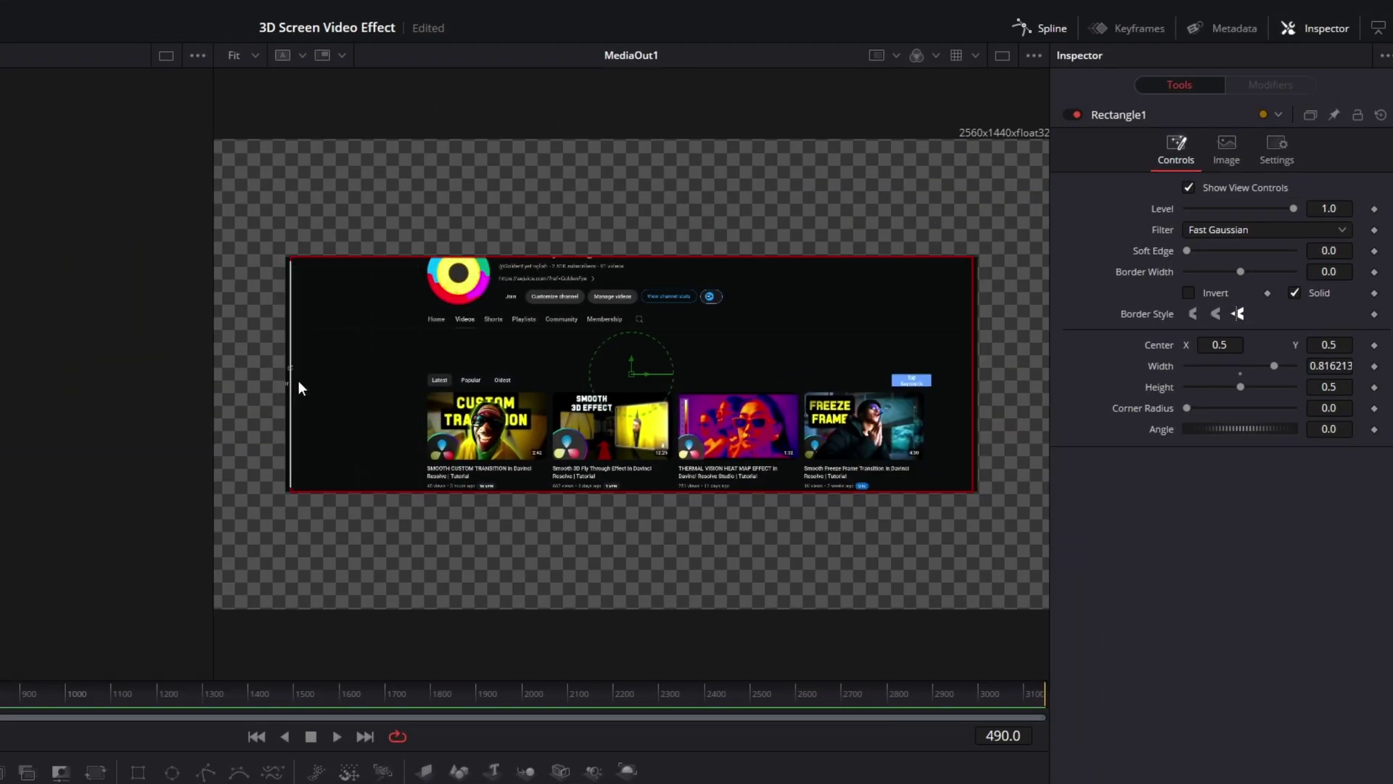
{"action": "left_click_drag", "start_coordinate": [298, 381], "coordinate": [320, 387]}
{"action": "left_click_drag", "start_coordinate": [647, 258], "coordinate": [647, 180]}
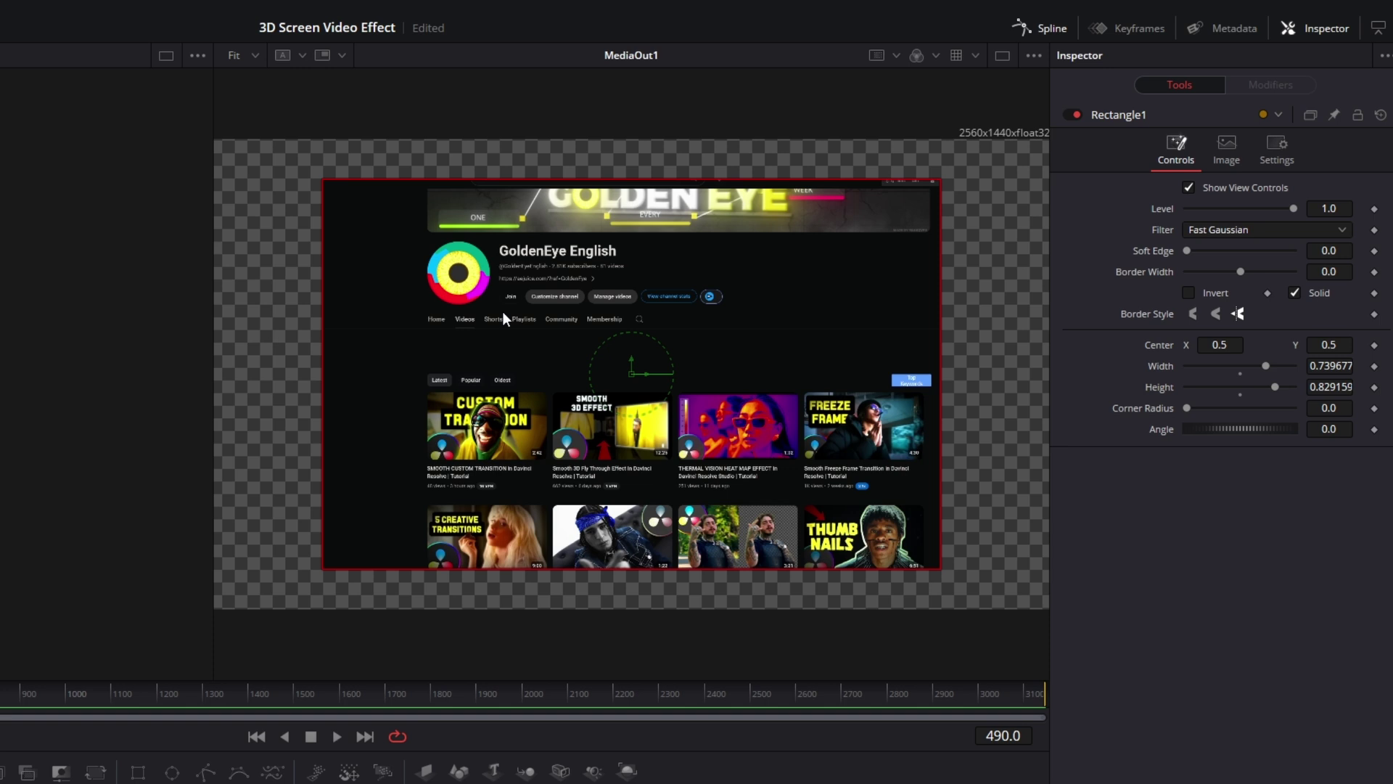
{"action": "left_click_drag", "start_coordinate": [631, 374], "coordinate": [670, 394]}
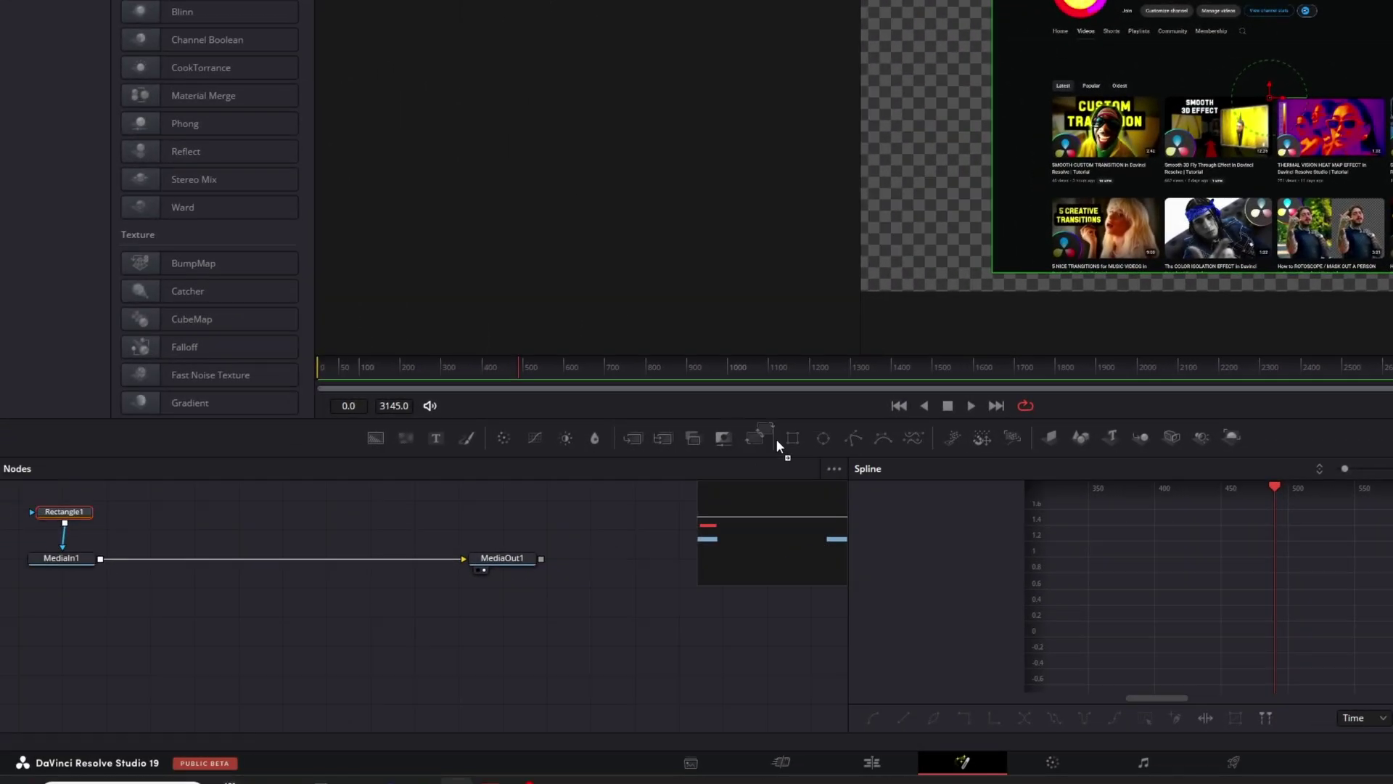
- Insert a Transform node between MediaIn1 and MediaOut1, and recentre the masked clip at X 0.451, Y 0.531
{"action": "left_click_drag", "start_coordinate": [246, 555], "coordinate": [189, 555]}
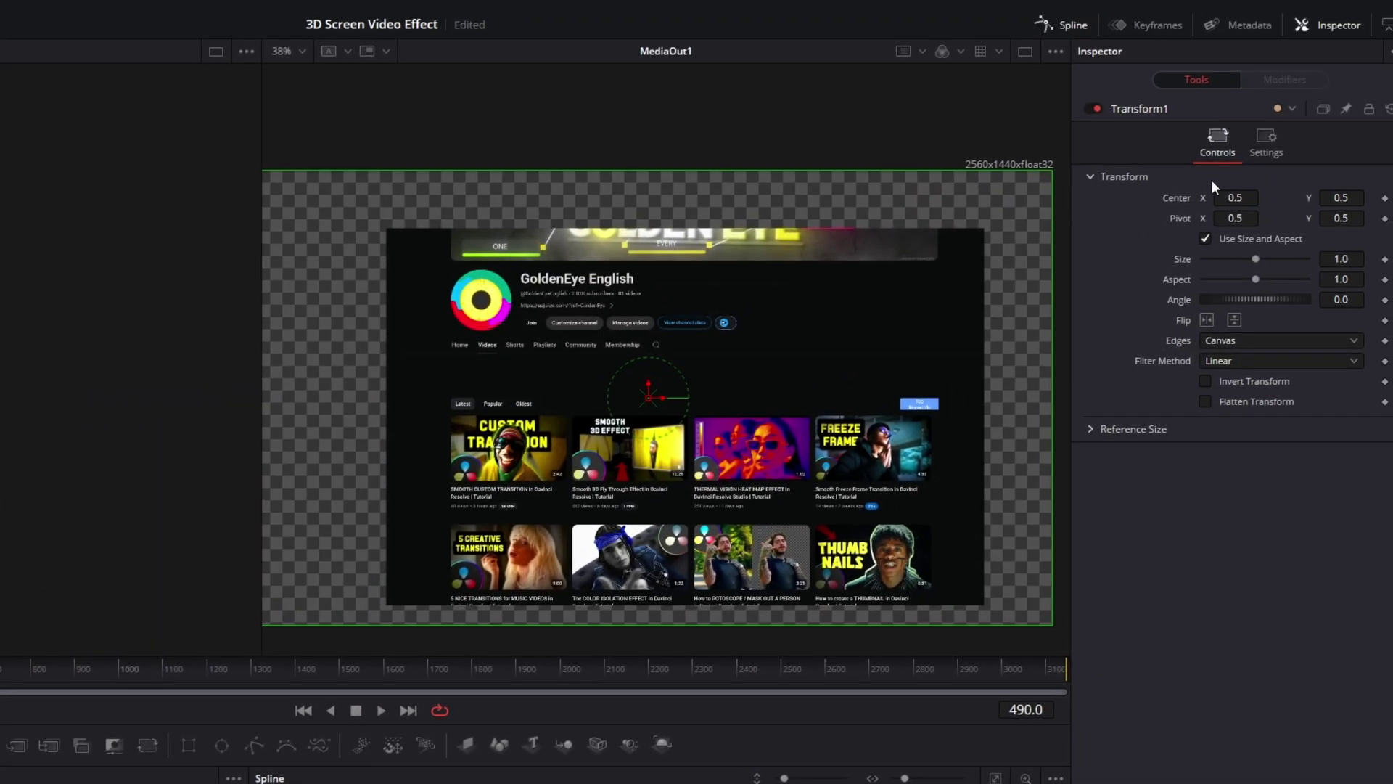
{"action": "left_click_drag", "start_coordinate": [1226, 192], "coordinate": [1188, 193]}
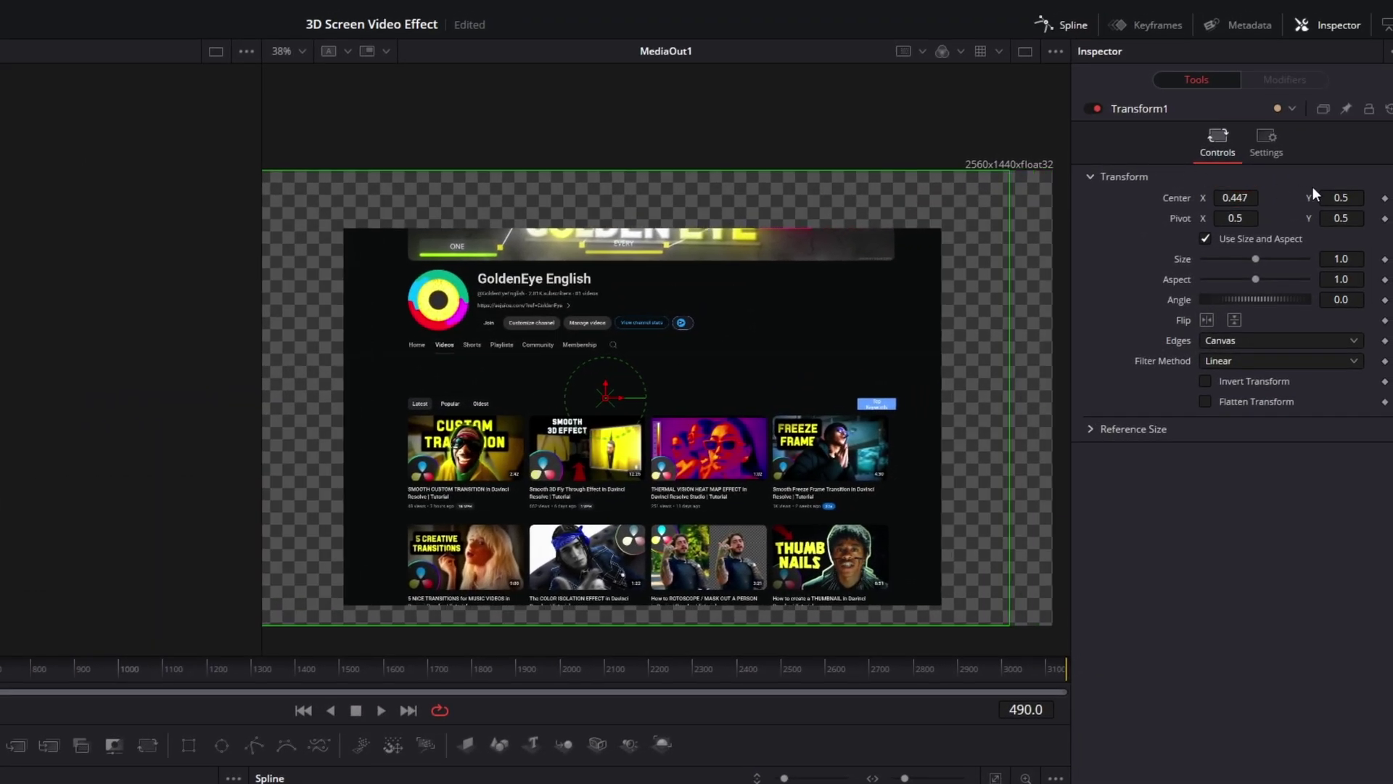
{"action": "left_click_drag", "start_coordinate": [1328, 198], "coordinate": [1342, 198]}
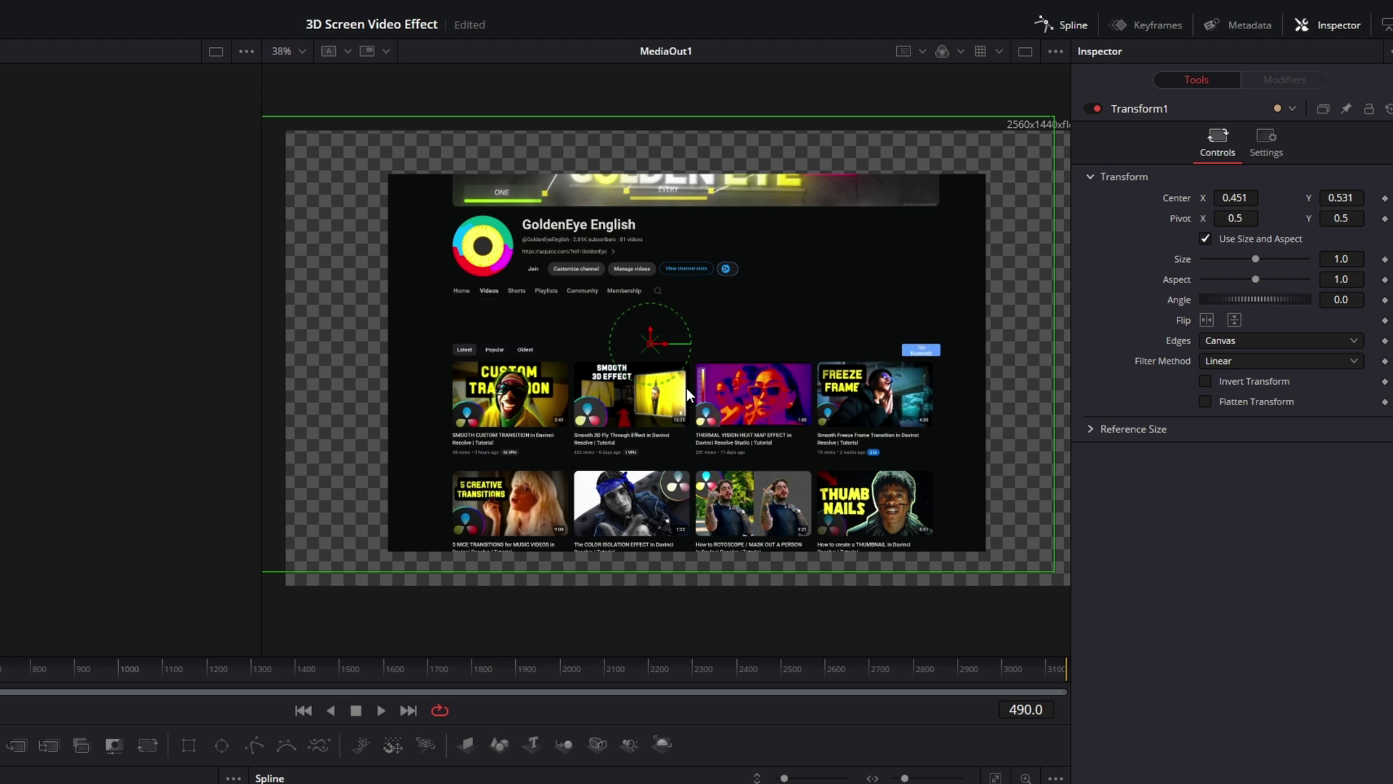
{"action": "scroll", "coordinate": [708, 394], "scroll_direction": "up", "scroll_amount": 1}
{"action": "scroll", "coordinate": [708, 395], "scroll_direction": "down", "scroll_amount": 1}
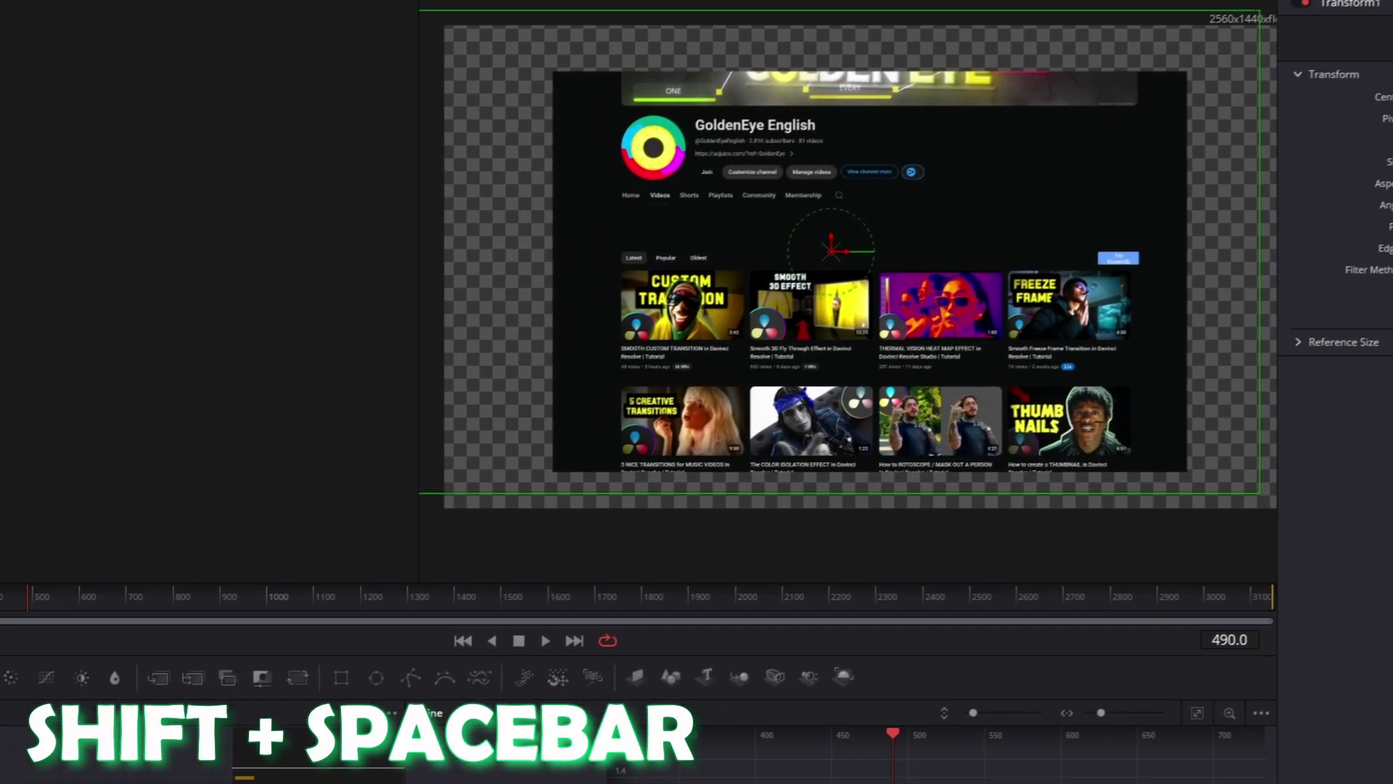
- Add a DVE node after Transform1
{"action": "key", "text": "shift+space"}
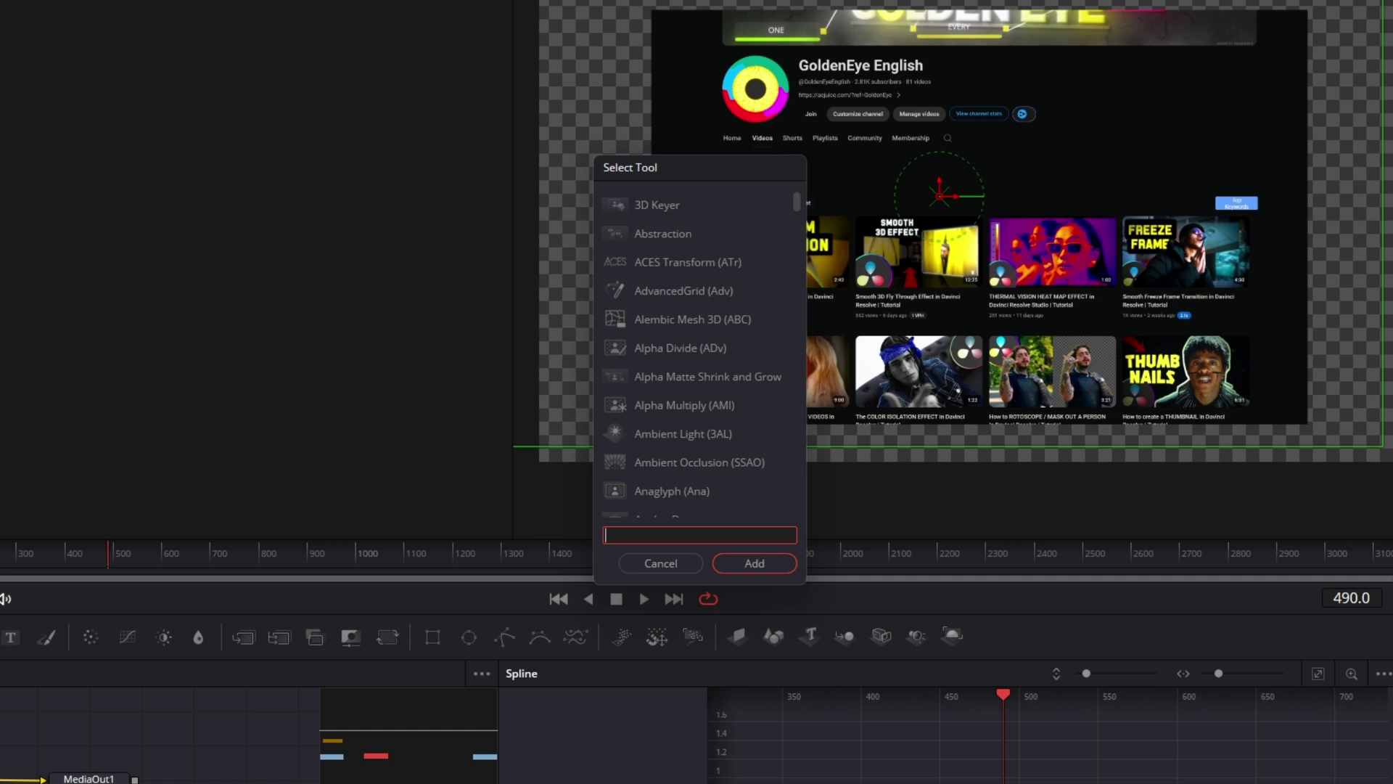
{"action": "type", "text": "dve"}
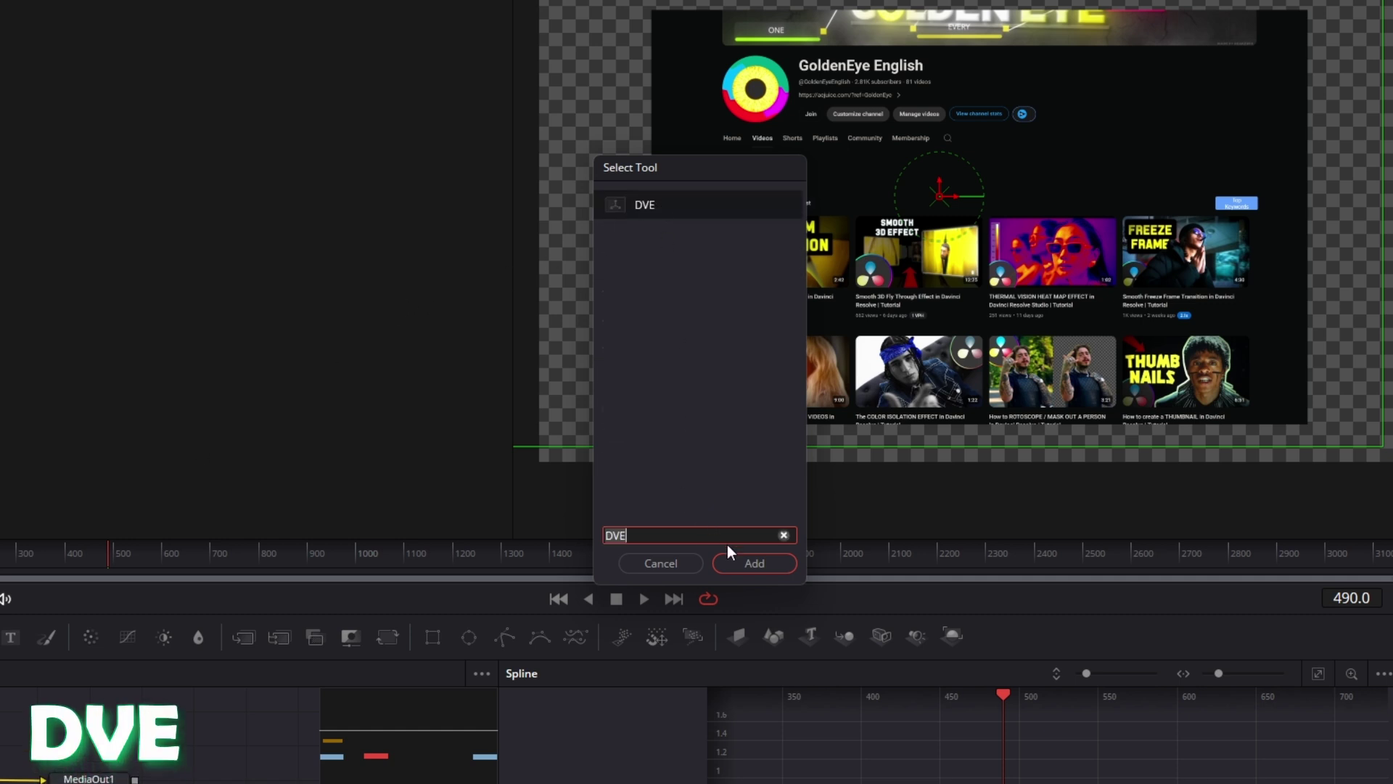
{"action": "left_click", "coordinate": [742, 573]}
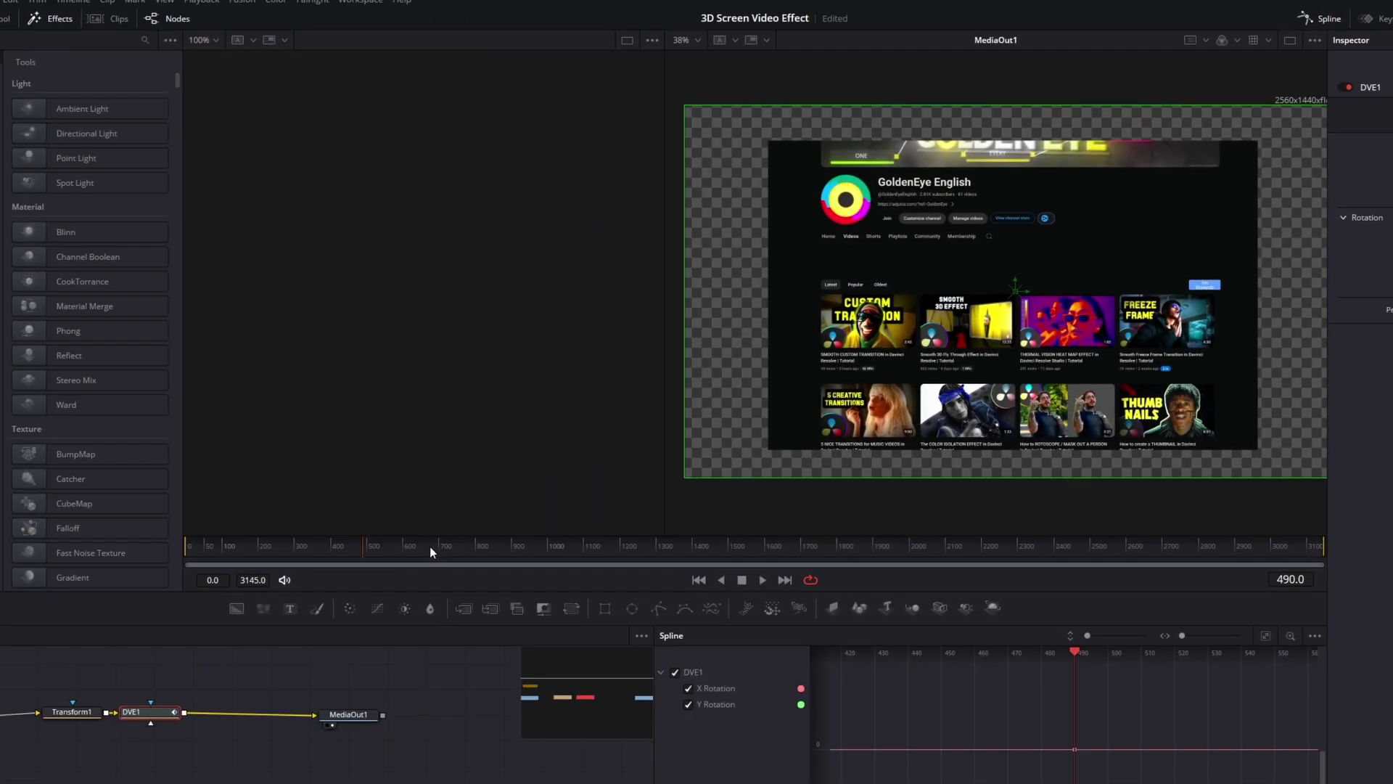
- At frame 663, keyframe a 3D tilt on DVE1 using X and Y rotation, with Y at -23.5
{"action": "left_click", "coordinate": [440, 546]}
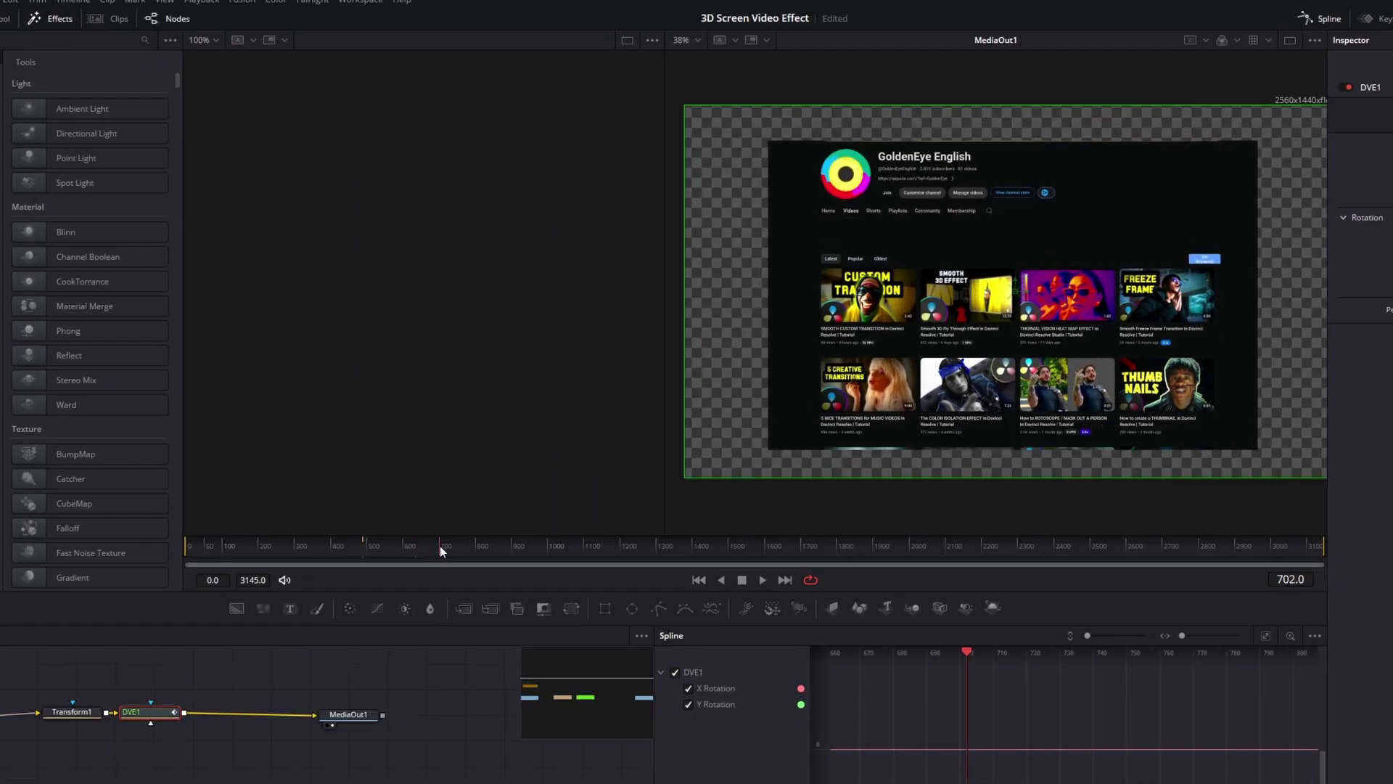
{"action": "left_click_drag", "start_coordinate": [440, 546], "coordinate": [426, 547]}
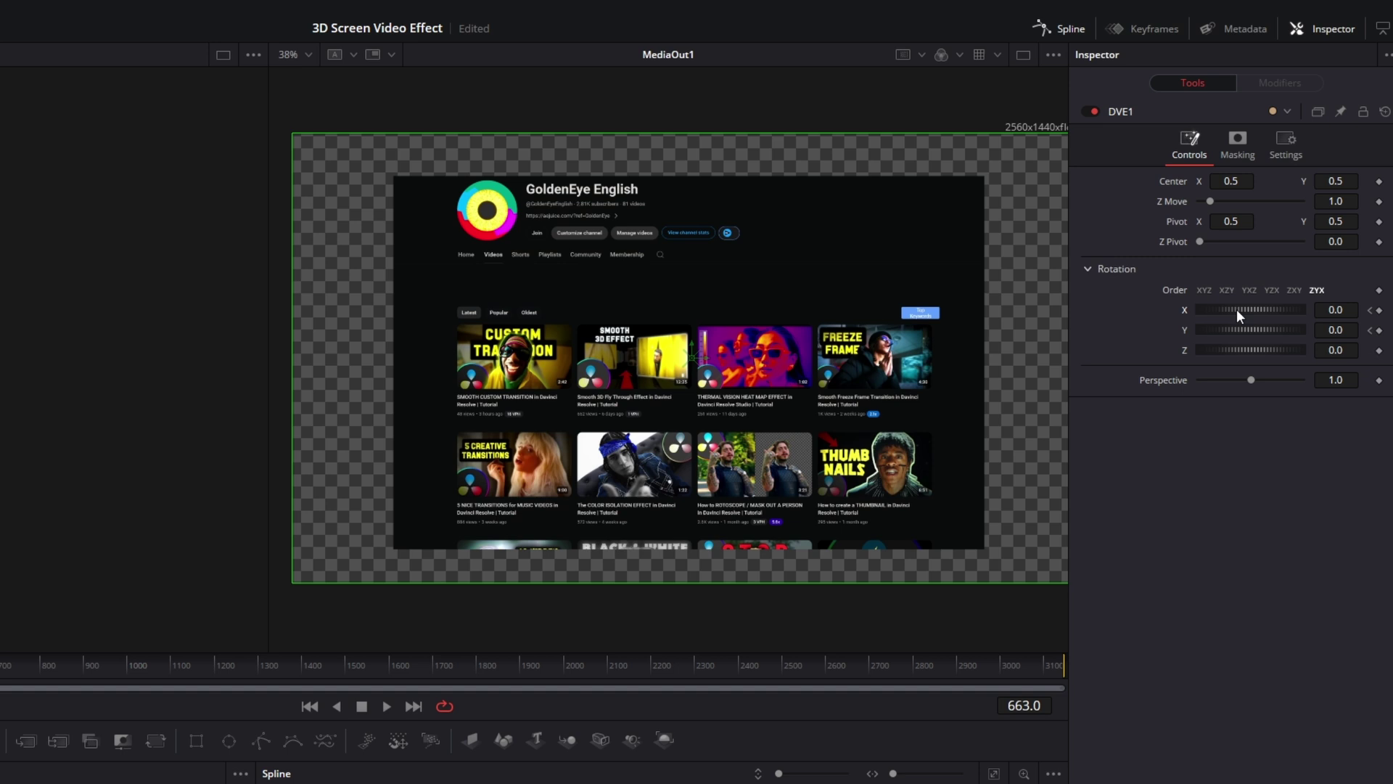
{"action": "mouse_move", "coordinate": [1237, 309]}
{"action": "left_mouse_down"}
{"action": "mouse_move", "coordinate": [1234, 332]}
{"action": "mouse_move", "coordinate": [1254, 312]}
{"action": "left_mouse_up"}
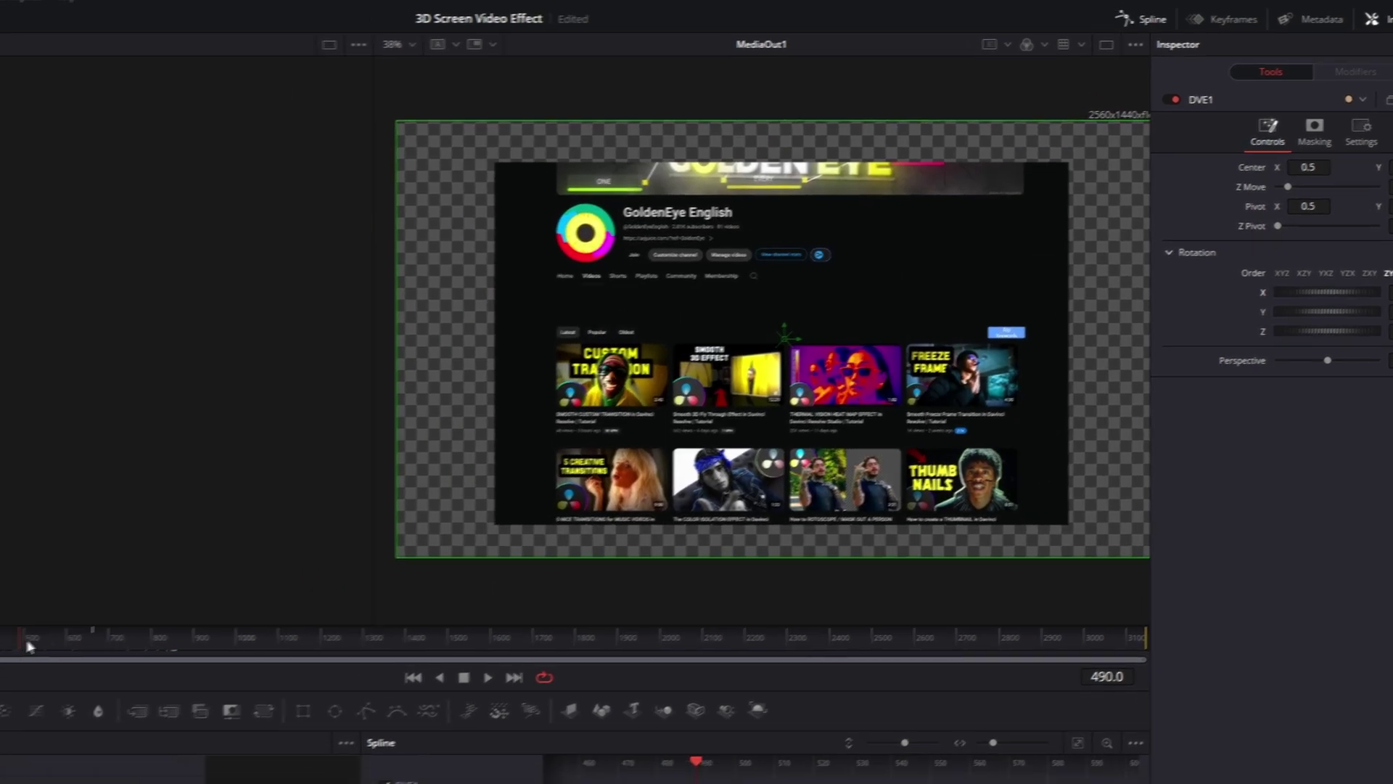
- Preview the tilt from frame 490, and at frame 836 keyframe DVE1's rotation to X -13.1 and Y 10.4
{"action": "left_click_drag", "start_coordinate": [29, 646], "coordinate": [168, 639]}
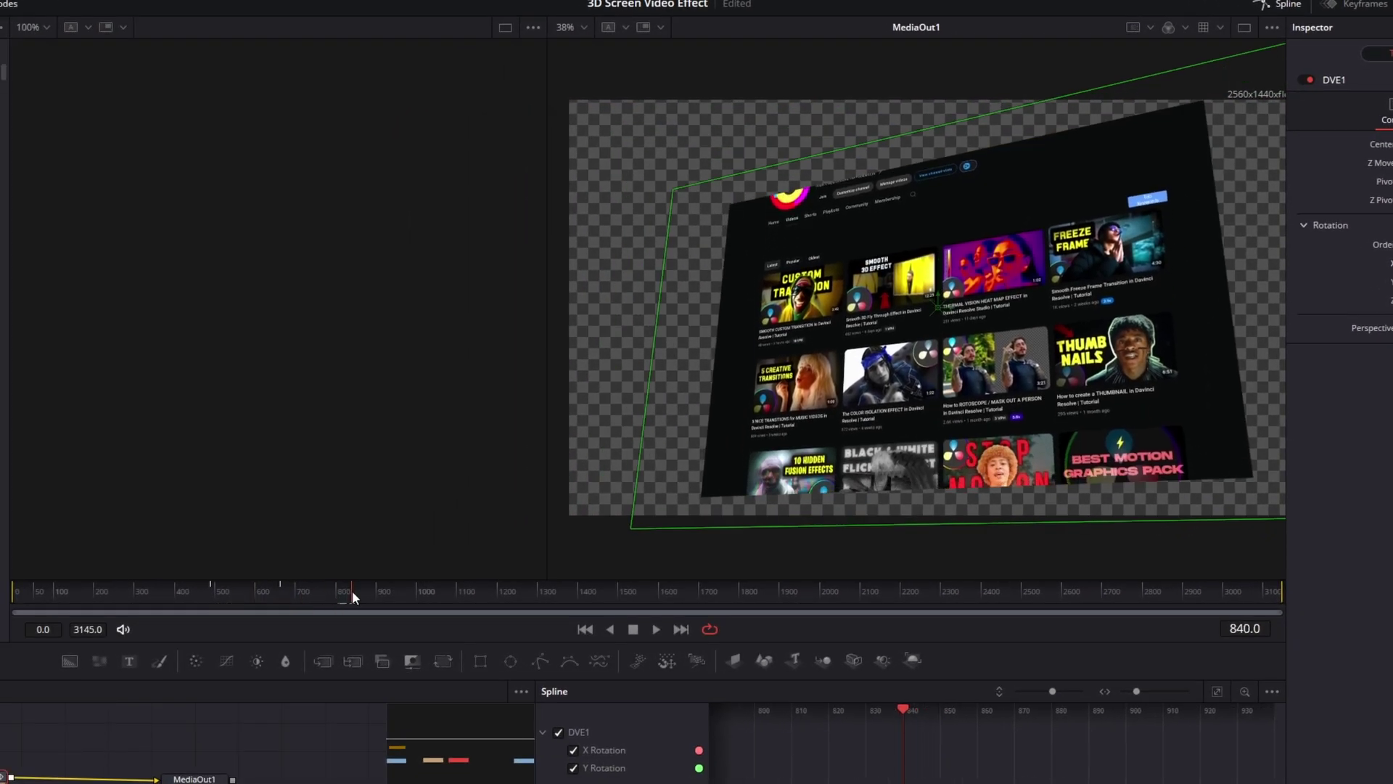
{"action": "left_click_drag", "start_coordinate": [352, 591], "coordinate": [350, 592]}
{"action": "left_click_drag", "start_coordinate": [1266, 318], "coordinate": [1260, 335]}
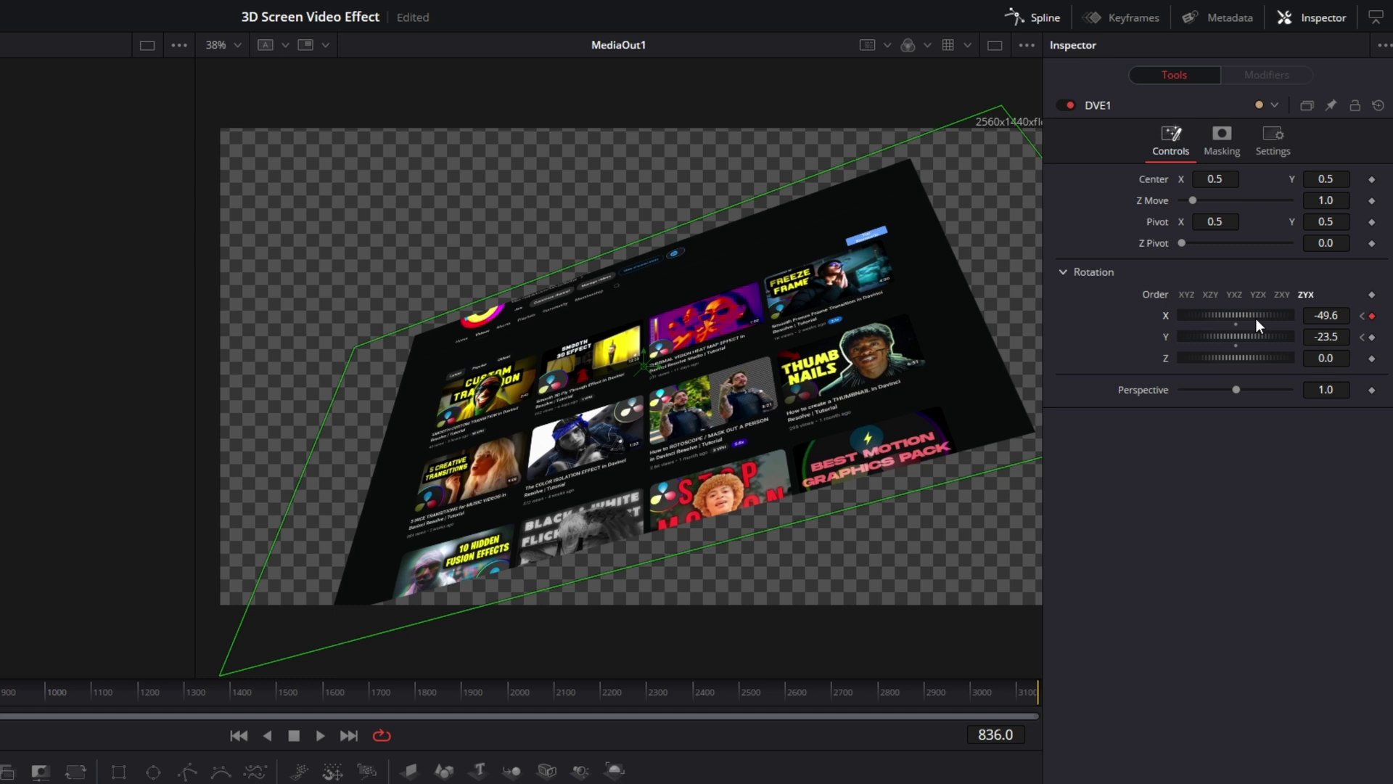
{"action": "left_click_drag", "start_coordinate": [1268, 317], "coordinate": [1266, 316]}
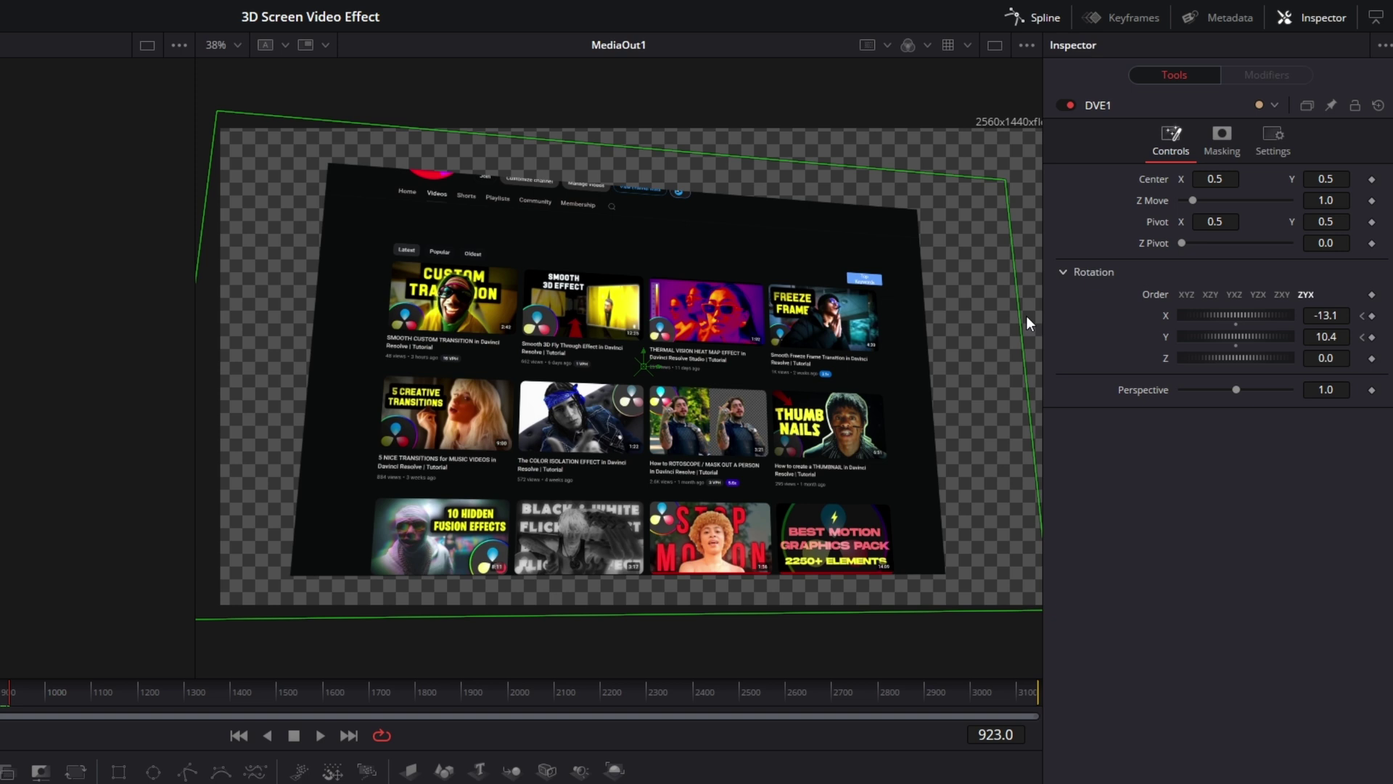
- Enable motion blur on DVE1, and smooth all its X and Y rotation keyframes in the spline editor
{"action": "left_click", "coordinate": [1275, 138]}
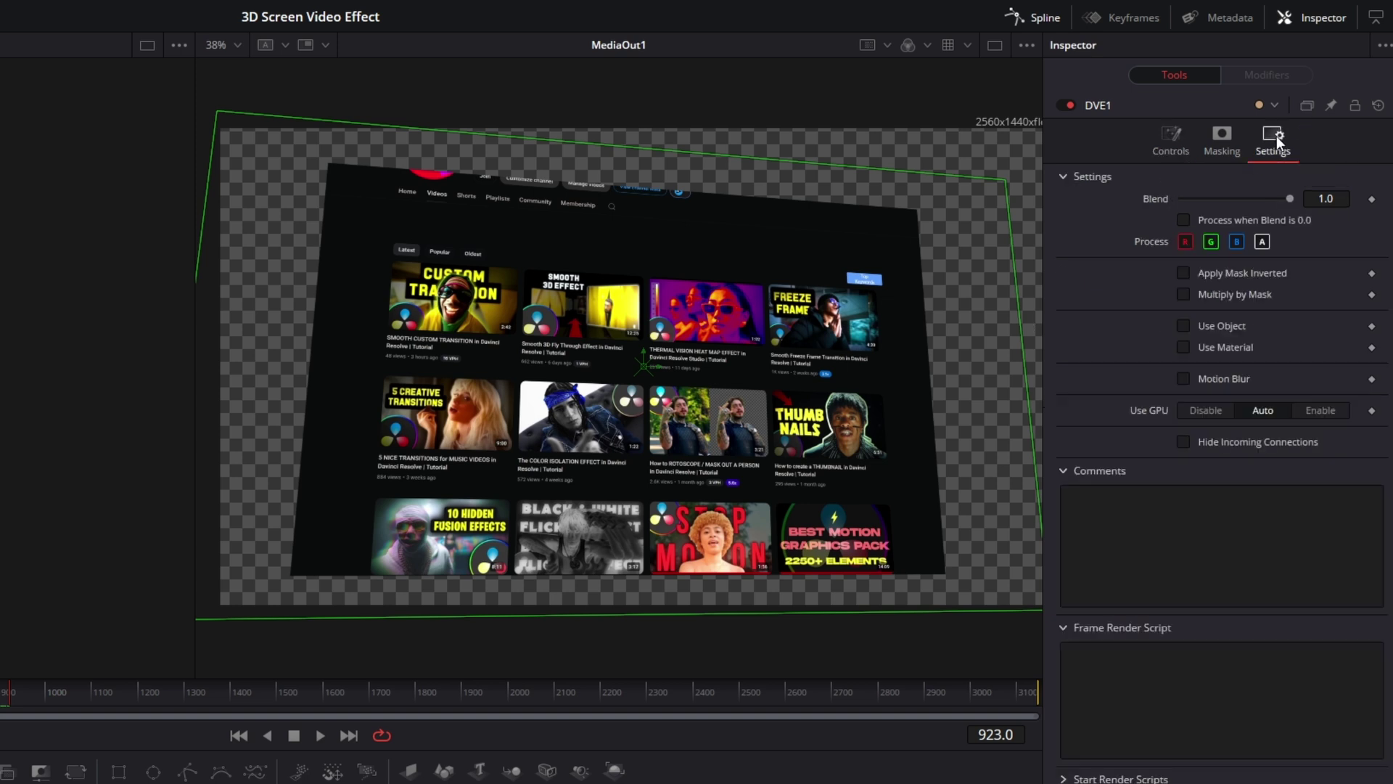
{"action": "left_click", "coordinate": [1184, 378]}
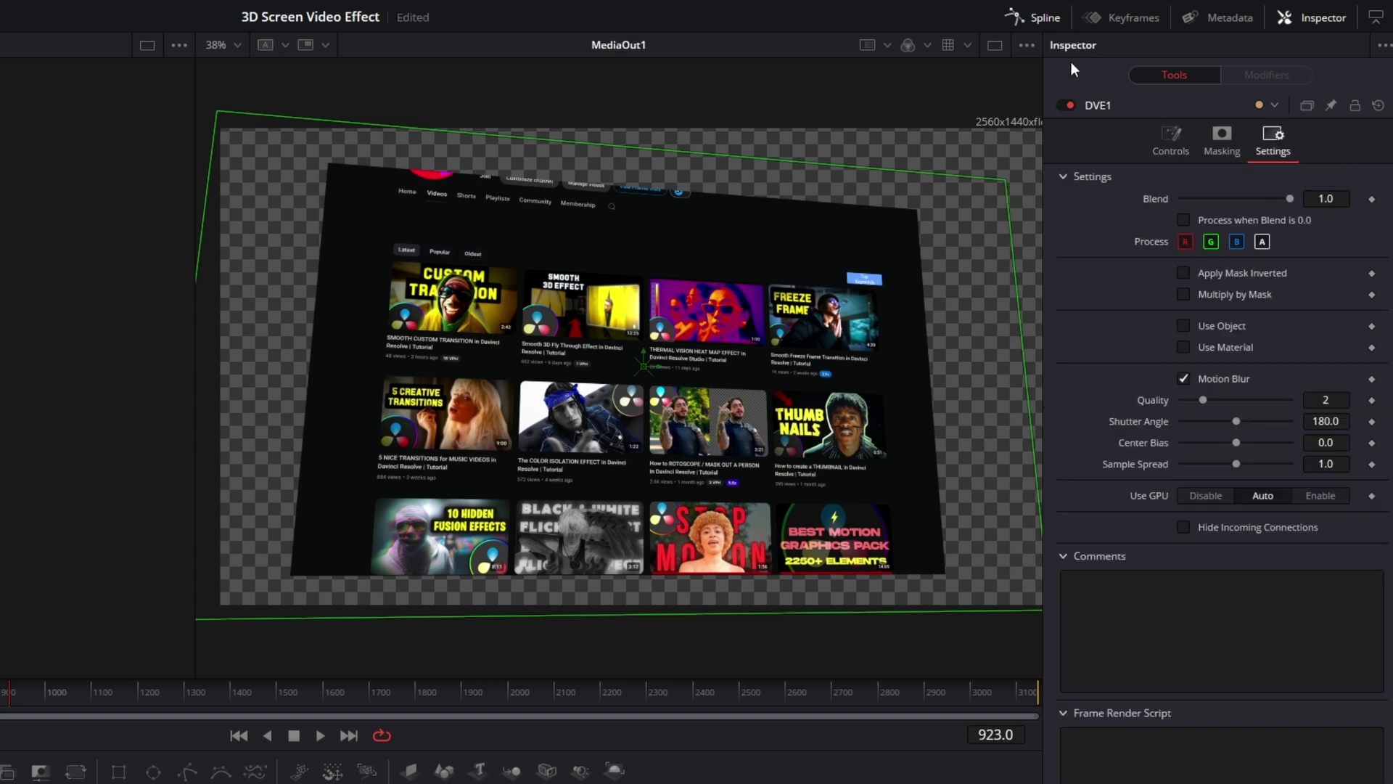
{"action": "left_click", "coordinate": [1045, 18]}
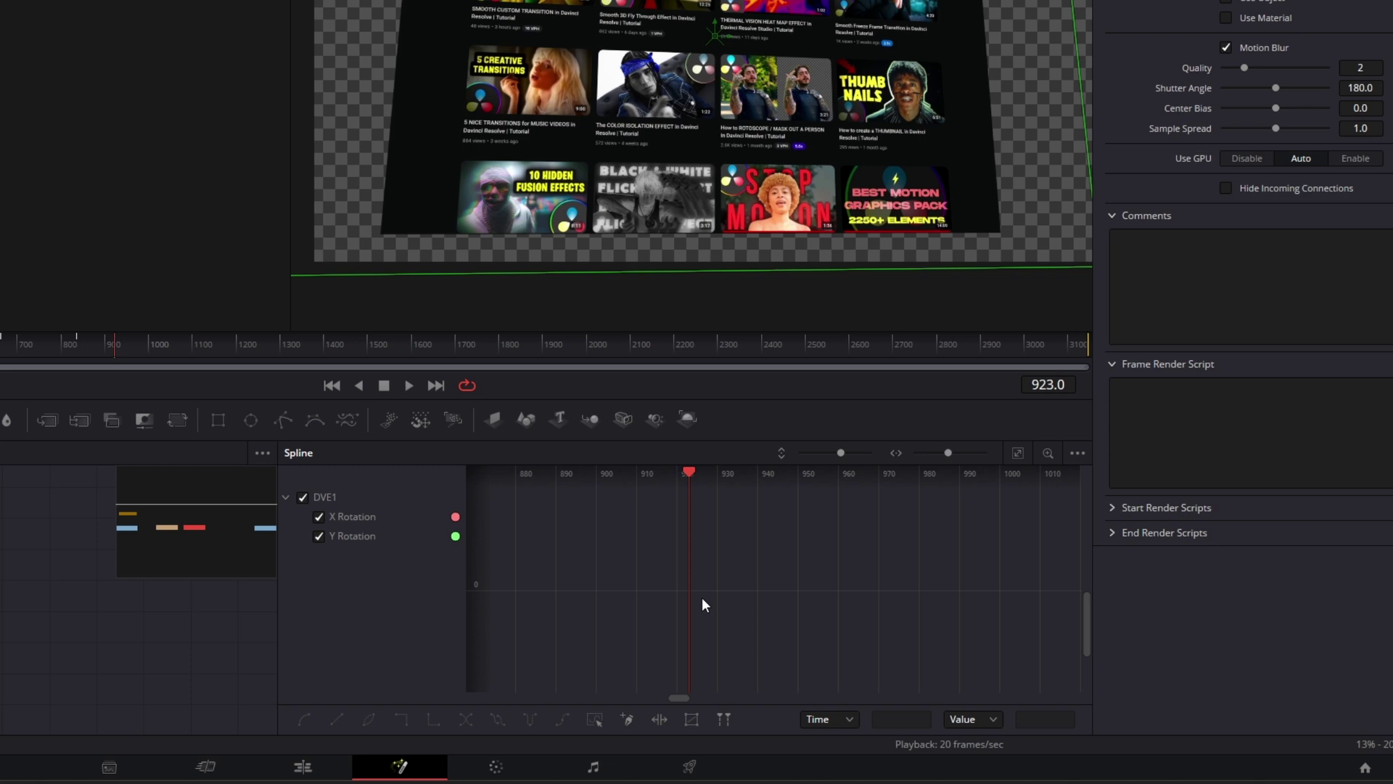
{"action": "scroll", "coordinate": [696, 566], "scroll_direction": "down", "scroll_amount": 15}
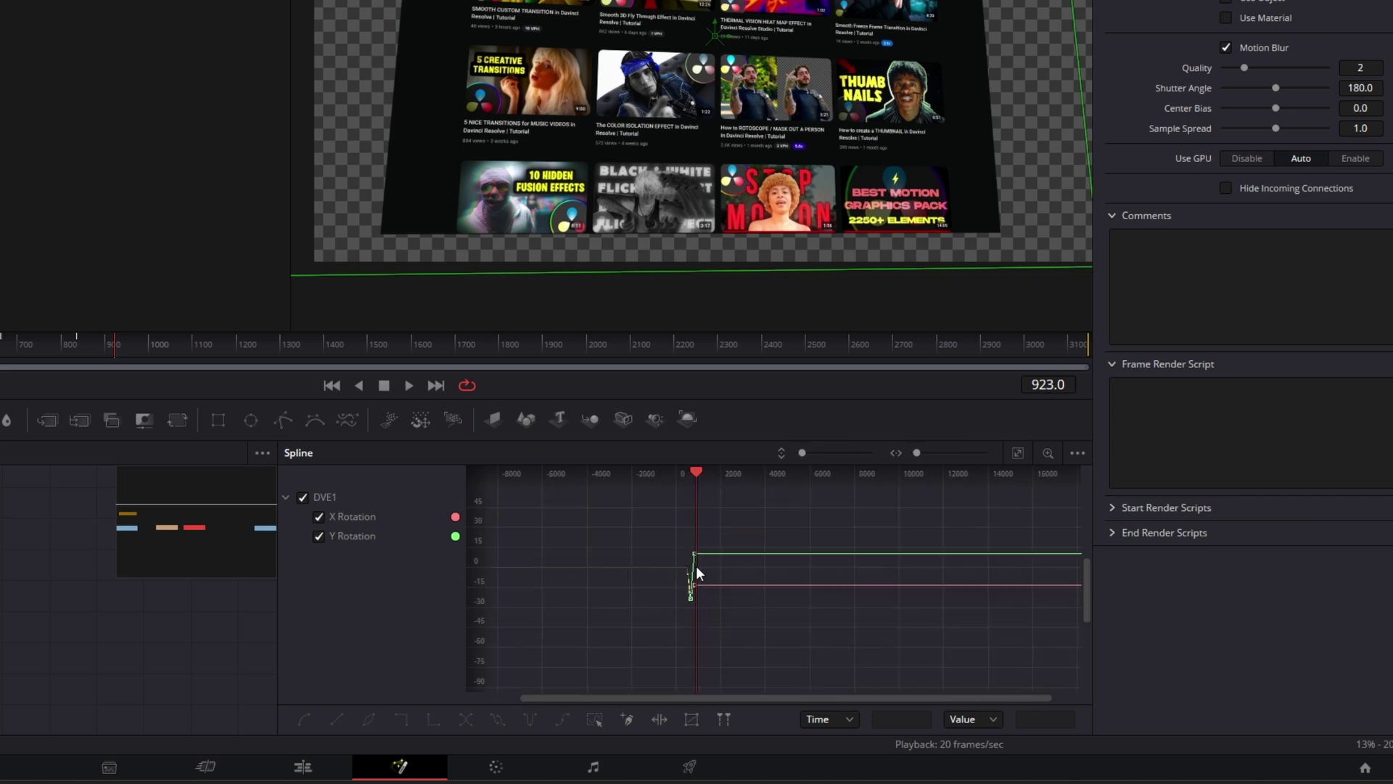
{"action": "scroll", "coordinate": [697, 567], "scroll_direction": "up", "scroll_amount": 3}
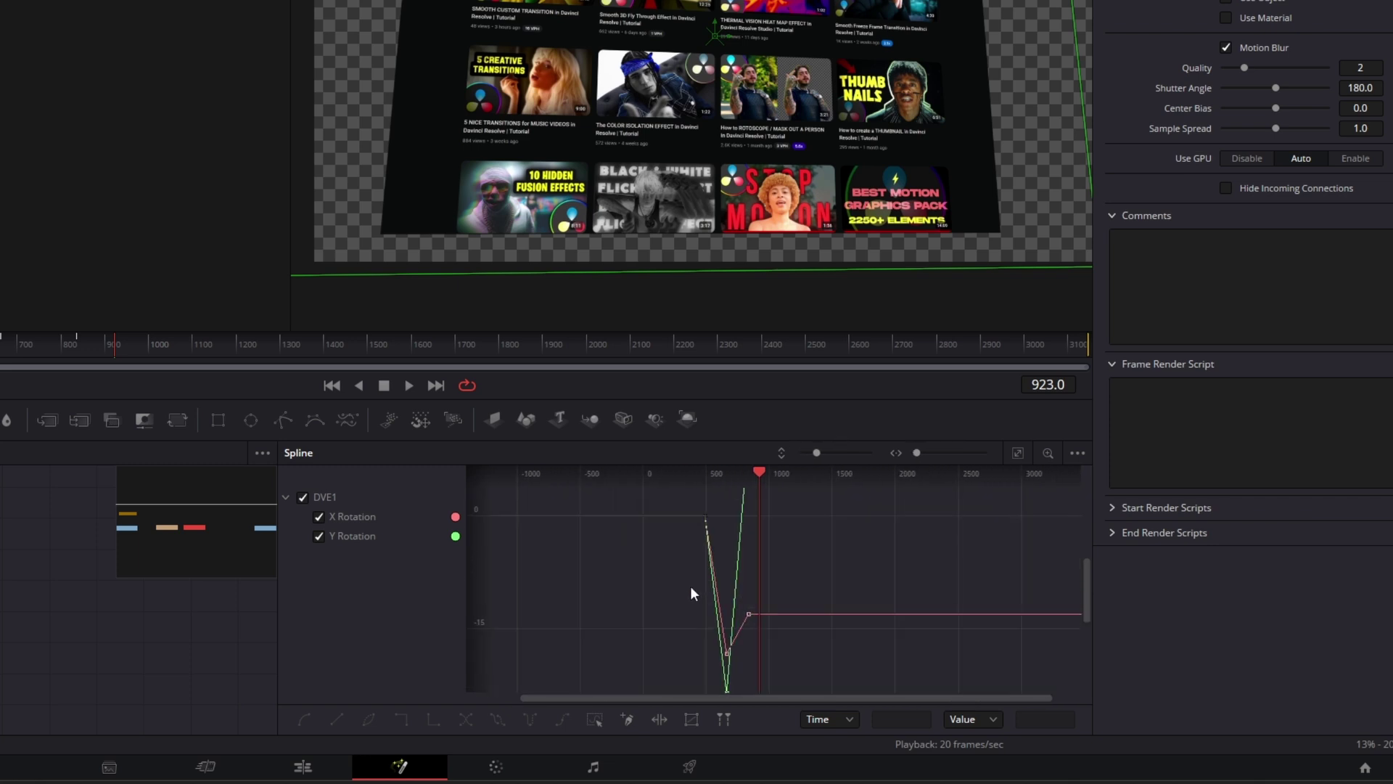
{"action": "left_click_drag", "start_coordinate": [662, 666], "coordinate": [809, 448]}
{"action": "key", "text": "alt+s"}
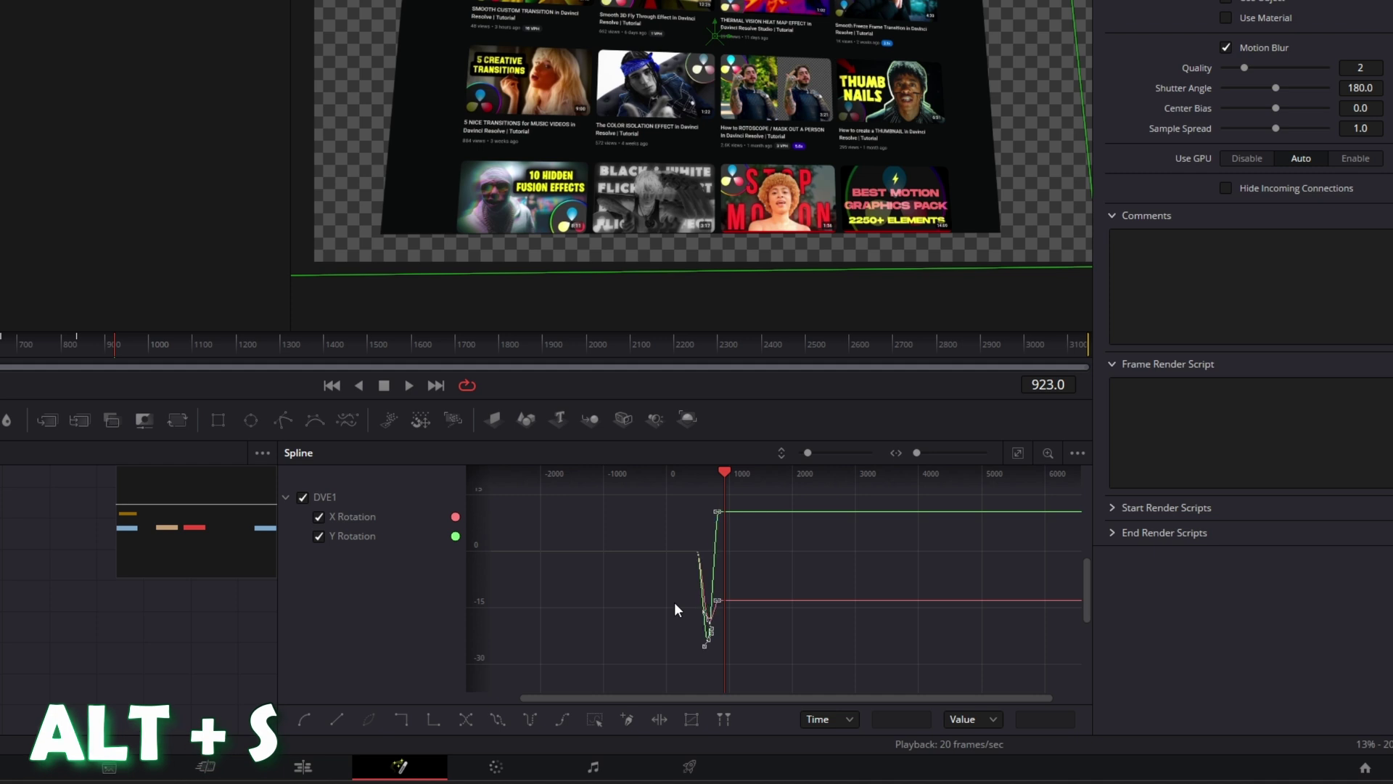
{"action": "left_click", "coordinate": [673, 603]}
- Review the smoothed motion, and at frame 1045 keyframe another 3D tilt with DVE1's X and Y rotation
{"action": "left_click", "coordinate": [27, 350]}
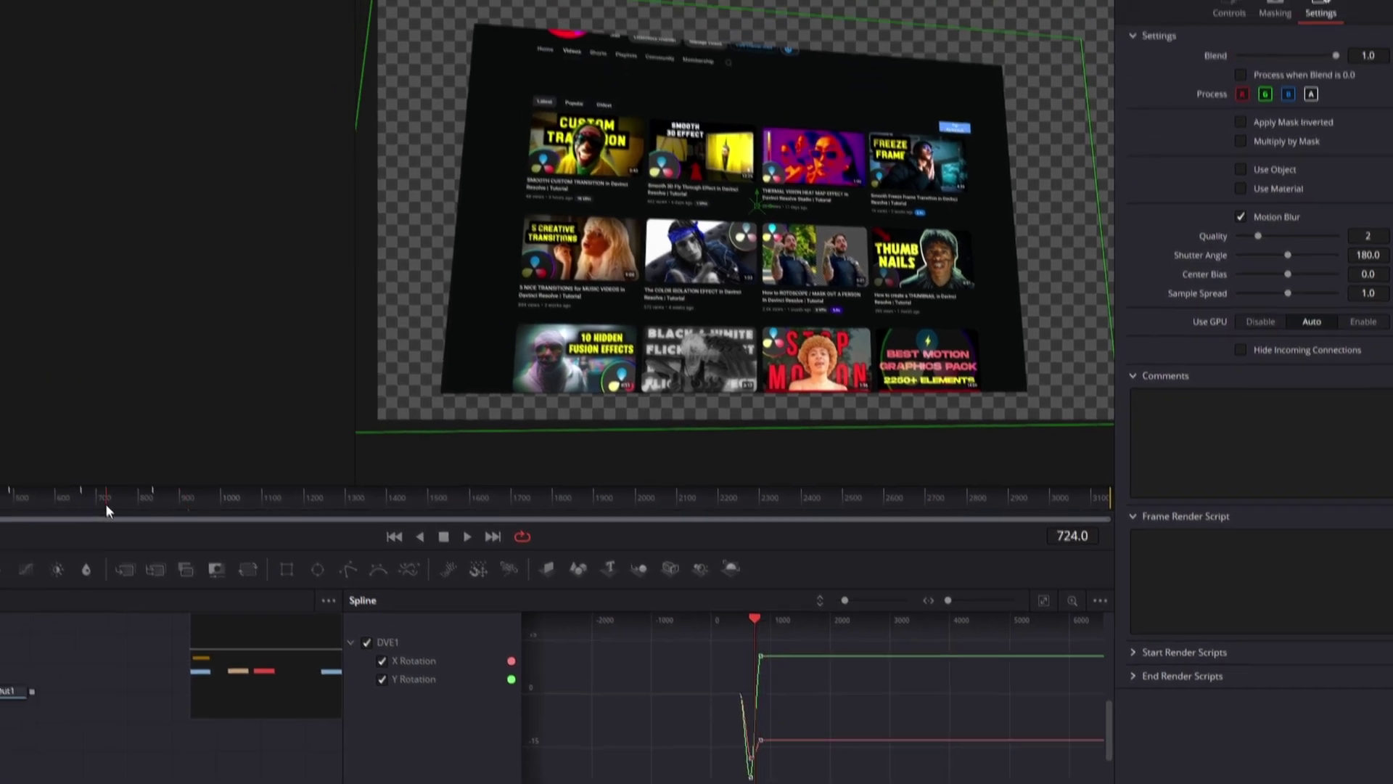
{"action": "mouse_move", "coordinate": [106, 504]}
{"action": "left_mouse_down"}
{"action": "mouse_move", "coordinate": [0, 504]}
{"action": "mouse_move", "coordinate": [93, 513]}
{"action": "left_mouse_up"}
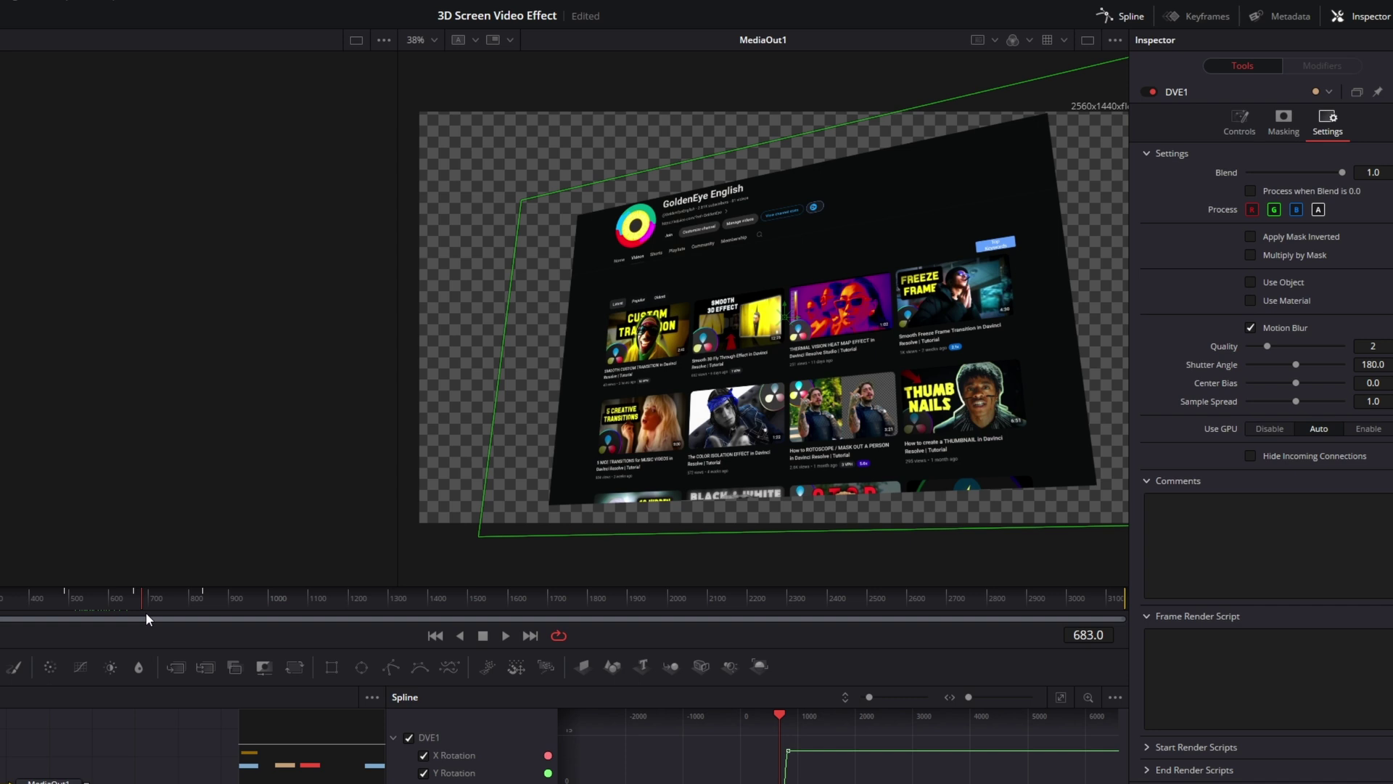
{"action": "left_click_drag", "start_coordinate": [147, 614], "coordinate": [286, 594]}
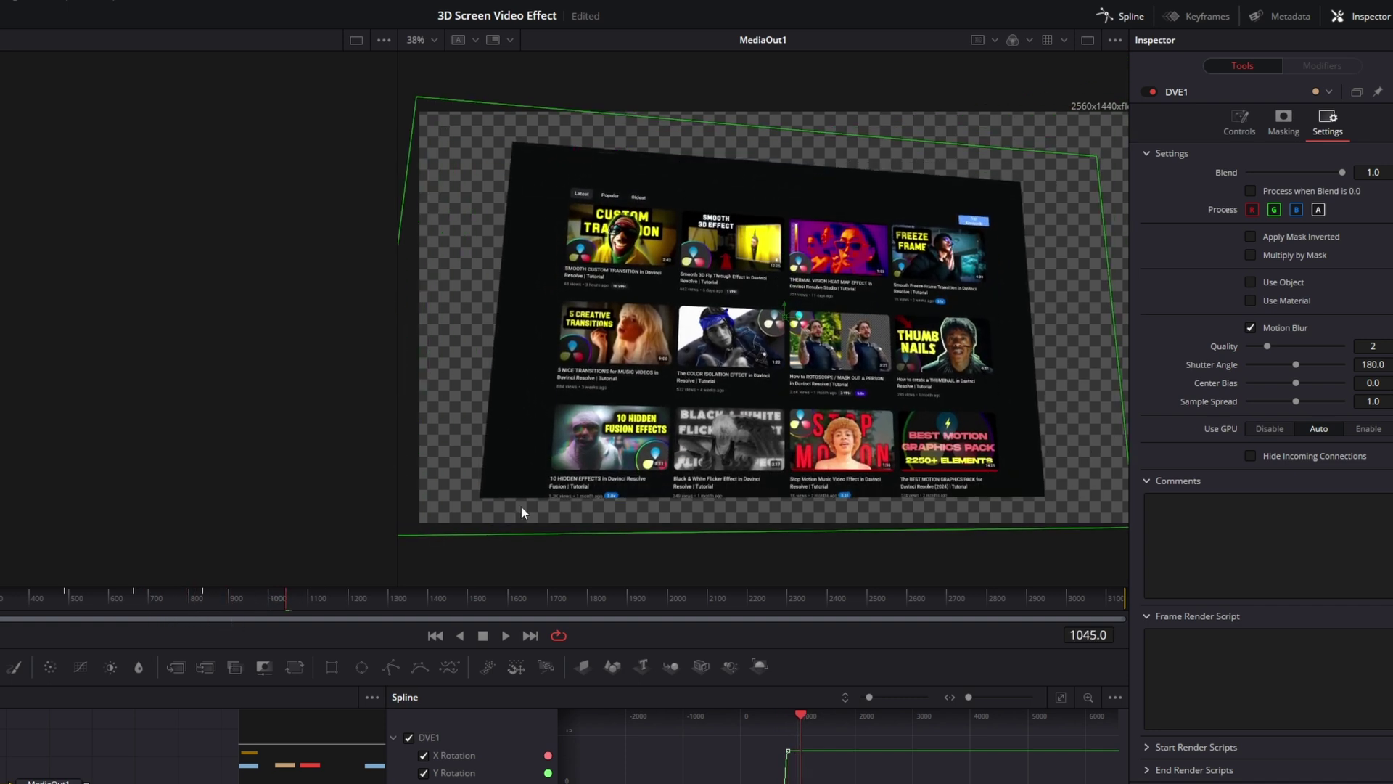
{"action": "left_click", "coordinate": [1237, 127]}
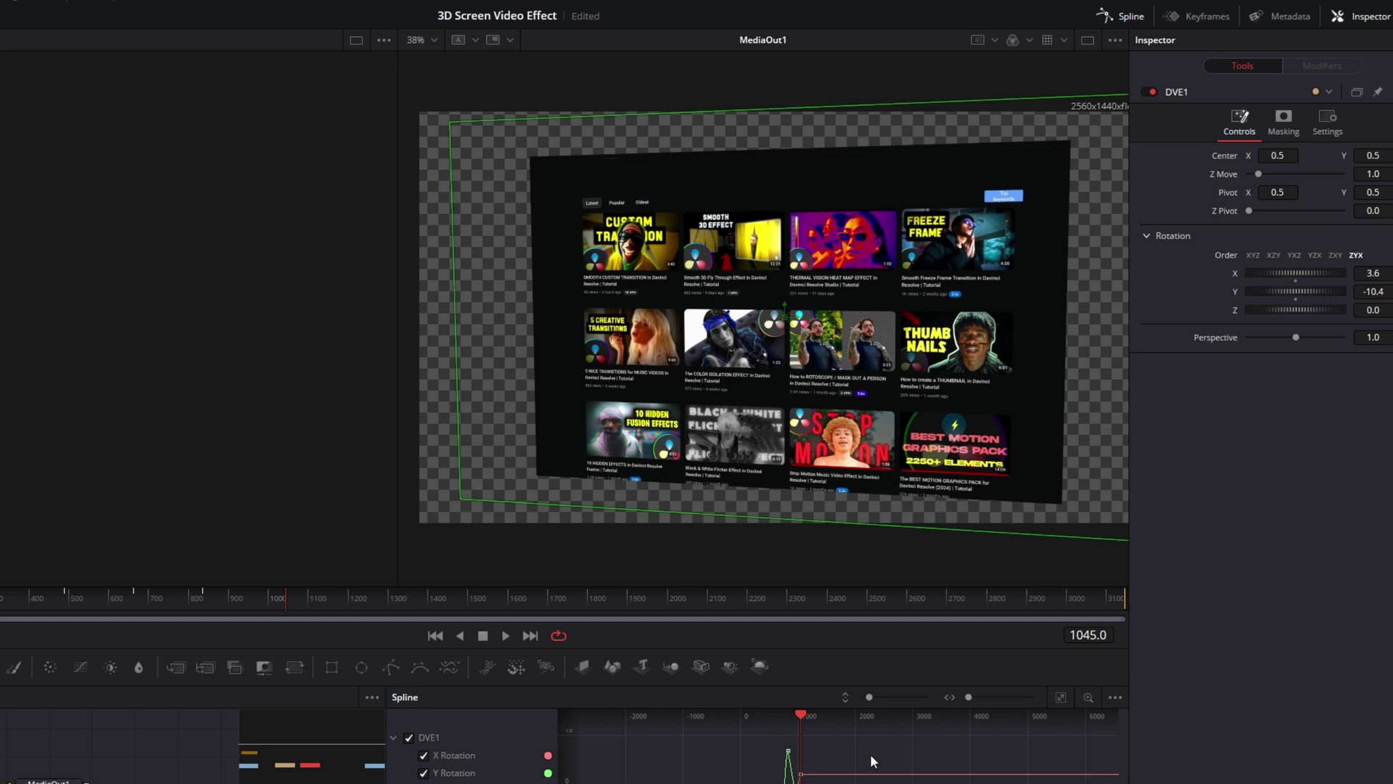
{"action": "left_click_drag", "start_coordinate": [124, 601], "coordinate": [286, 602]}
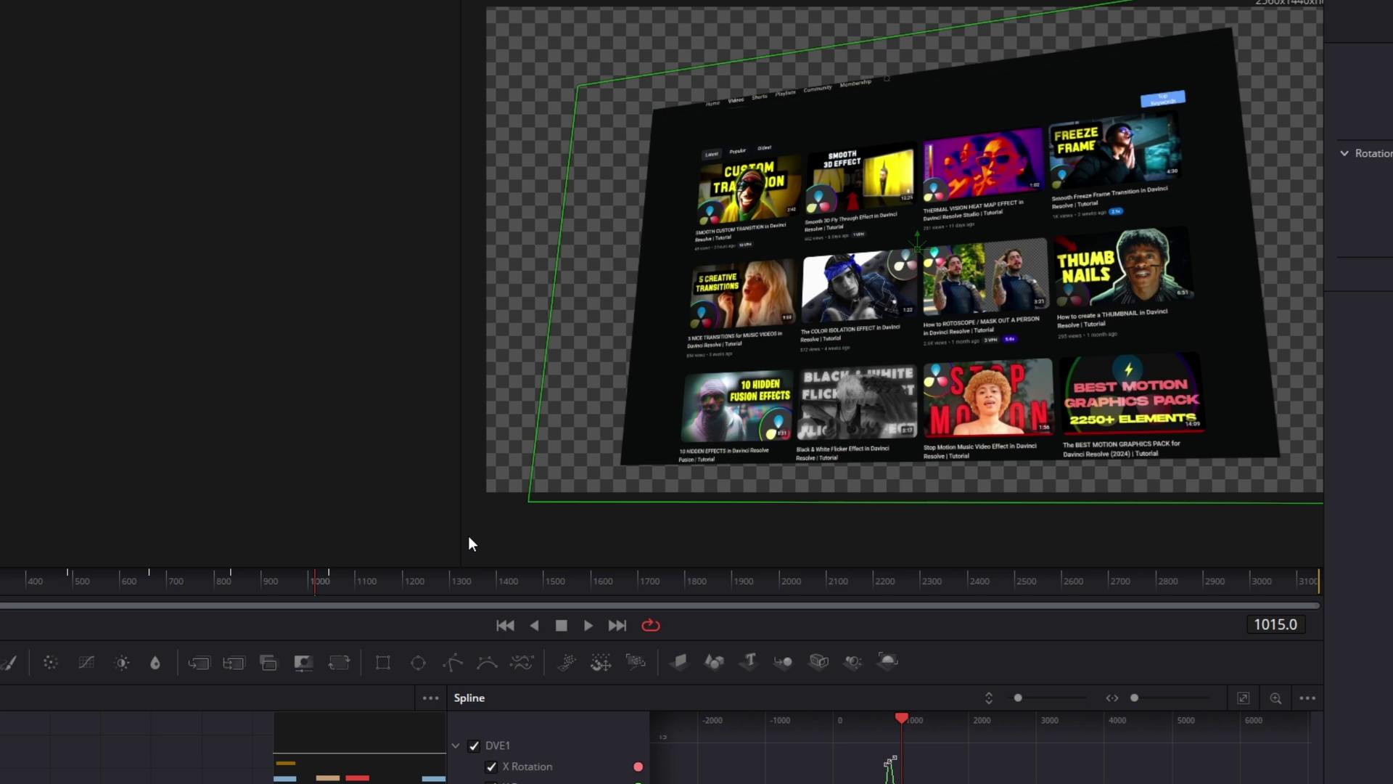
- Add a Tilt-Shift Blur node after DVE1
{"action": "key", "text": "shift+space"}
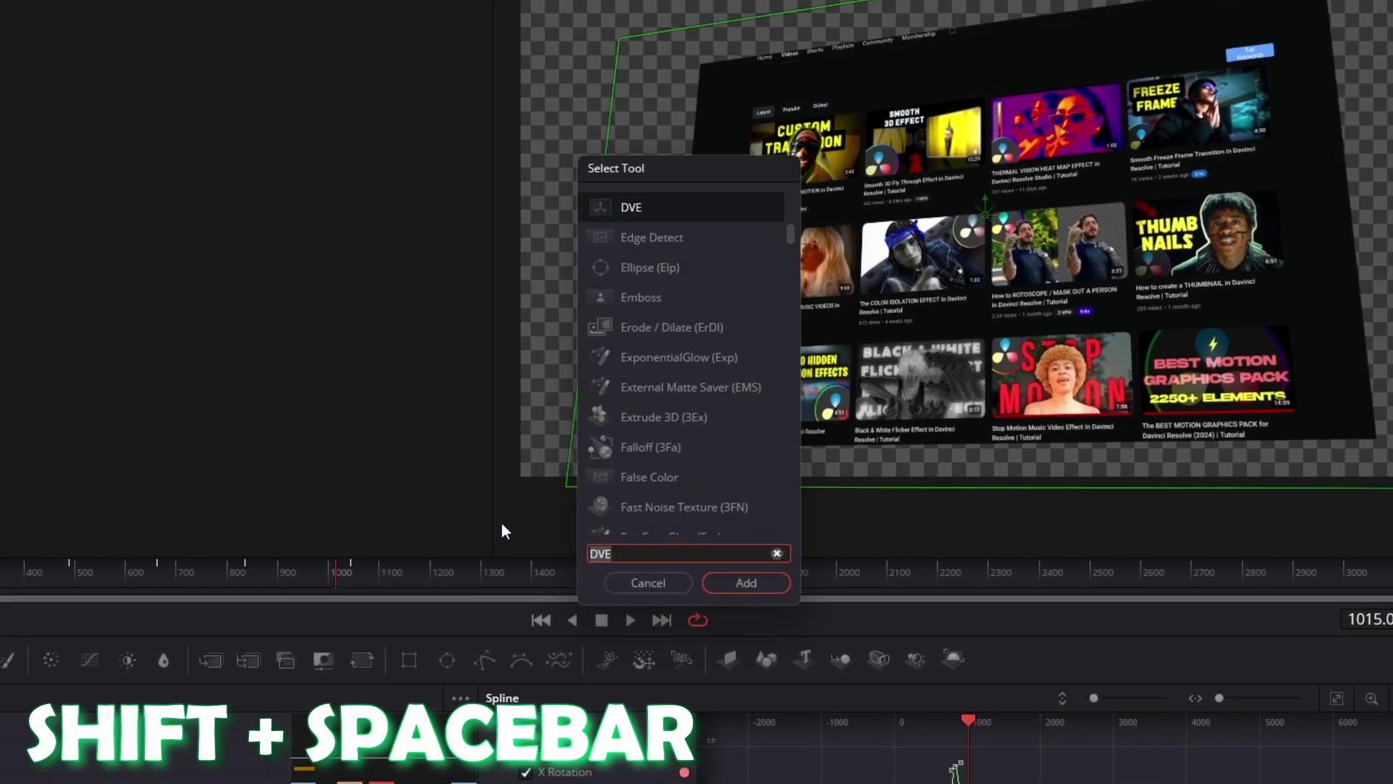
{"action": "type", "text": "tilt"}
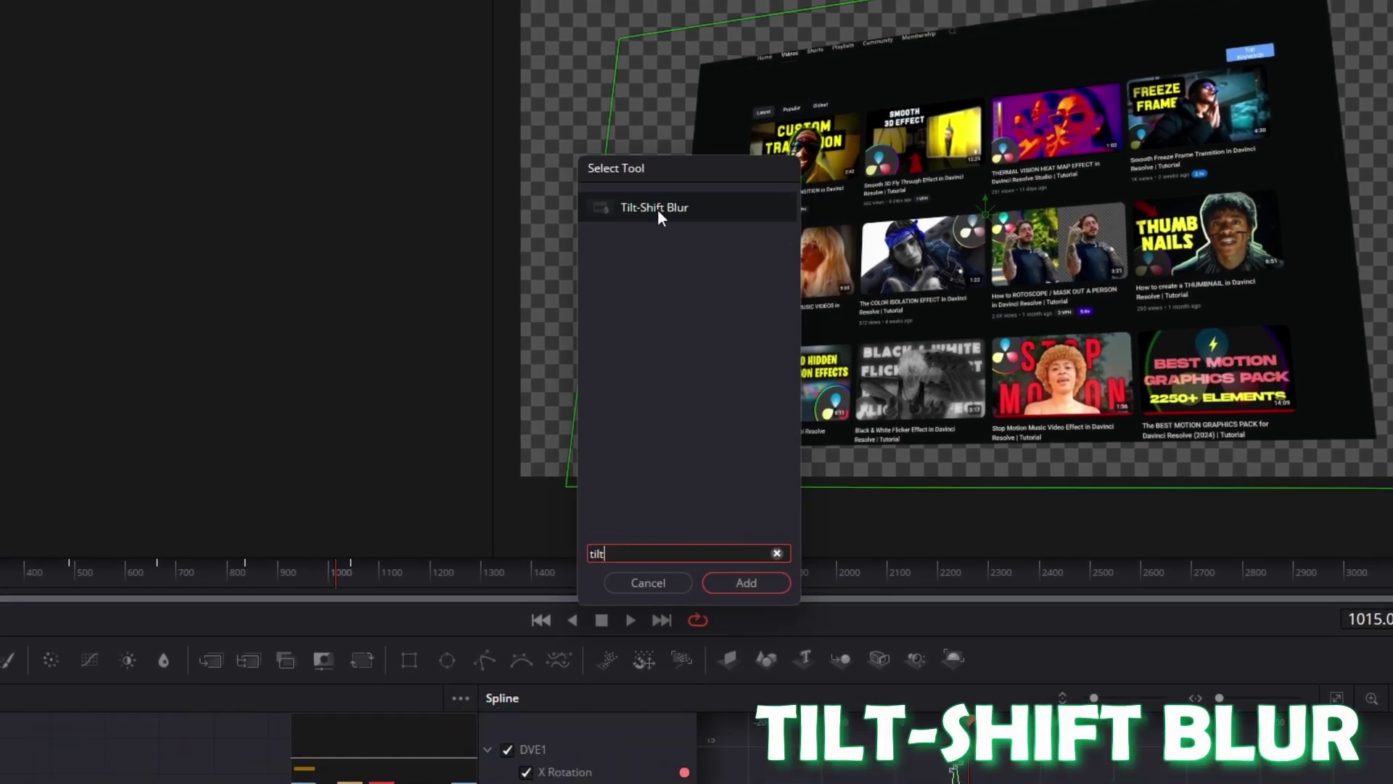
{"action": "left_click", "coordinate": [748, 583]}
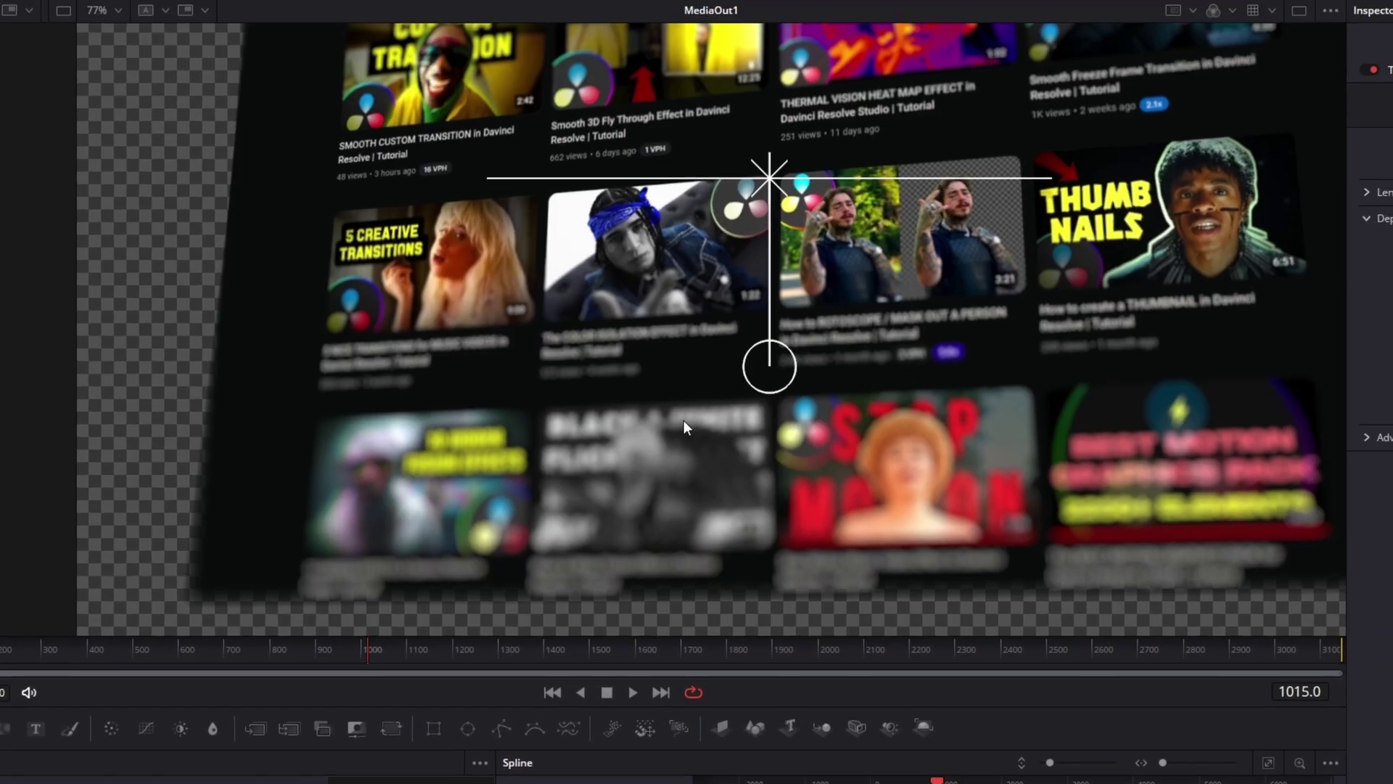
- Try the tilt-shift blur with center X 0.52, Y 0.457, angle -107 and focus sweep -0.06, and reset the node to its defaults
{"action": "scroll", "coordinate": [581, 421], "scroll_direction": "down", "scroll_amount": 3}
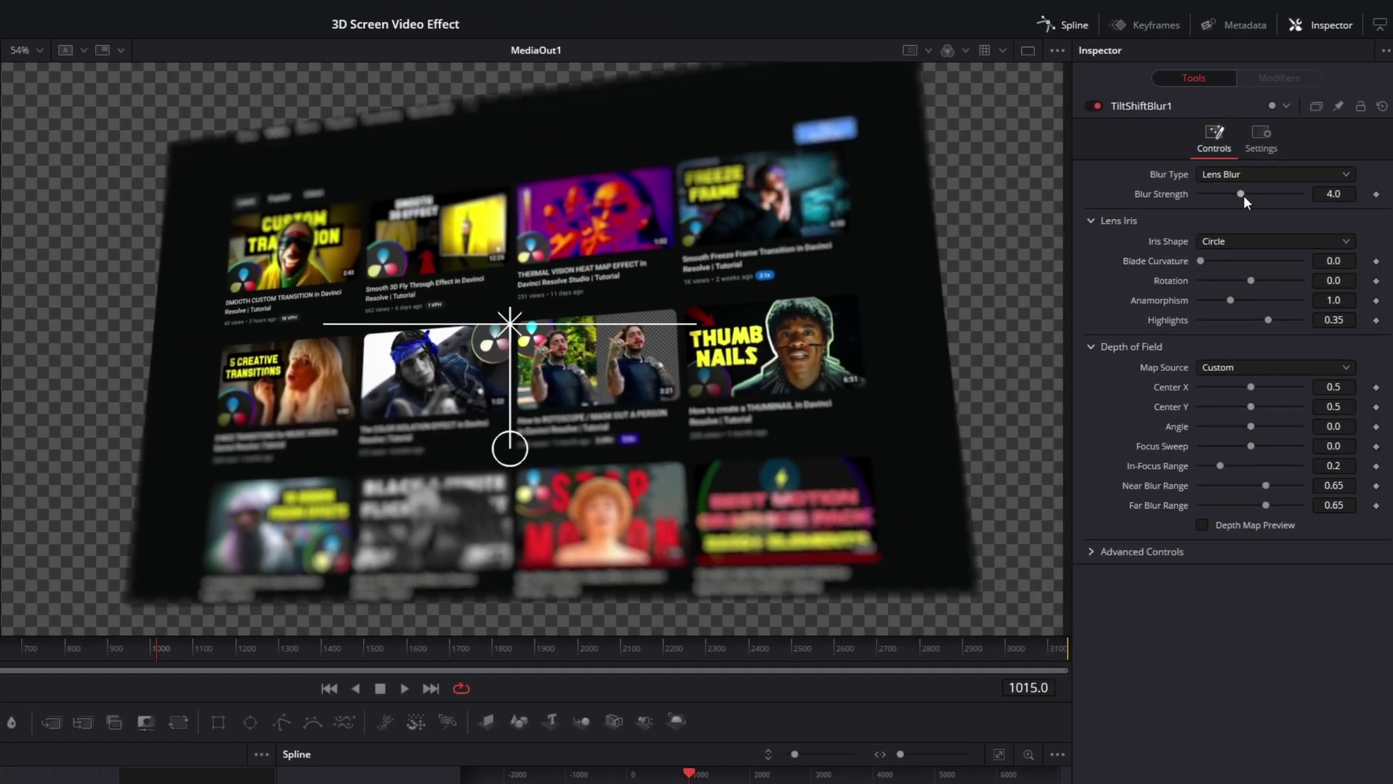
{"action": "mouse_move", "coordinate": [1249, 195]}
{"action": "left_mouse_down"}
{"action": "mouse_move", "coordinate": [1260, 196]}
{"action": "mouse_move", "coordinate": [1241, 195]}
{"action": "left_mouse_up"}
{"action": "left_click_drag", "start_coordinate": [1244, 392], "coordinate": [1279, 427]}
{"action": "mouse_move", "coordinate": [1251, 445]}
{"action": "left_mouse_down"}
{"action": "mouse_move", "coordinate": [1286, 441]}
{"action": "mouse_move", "coordinate": [1211, 441]}
{"action": "mouse_move", "coordinate": [1256, 443]}
{"action": "left_mouse_up"}
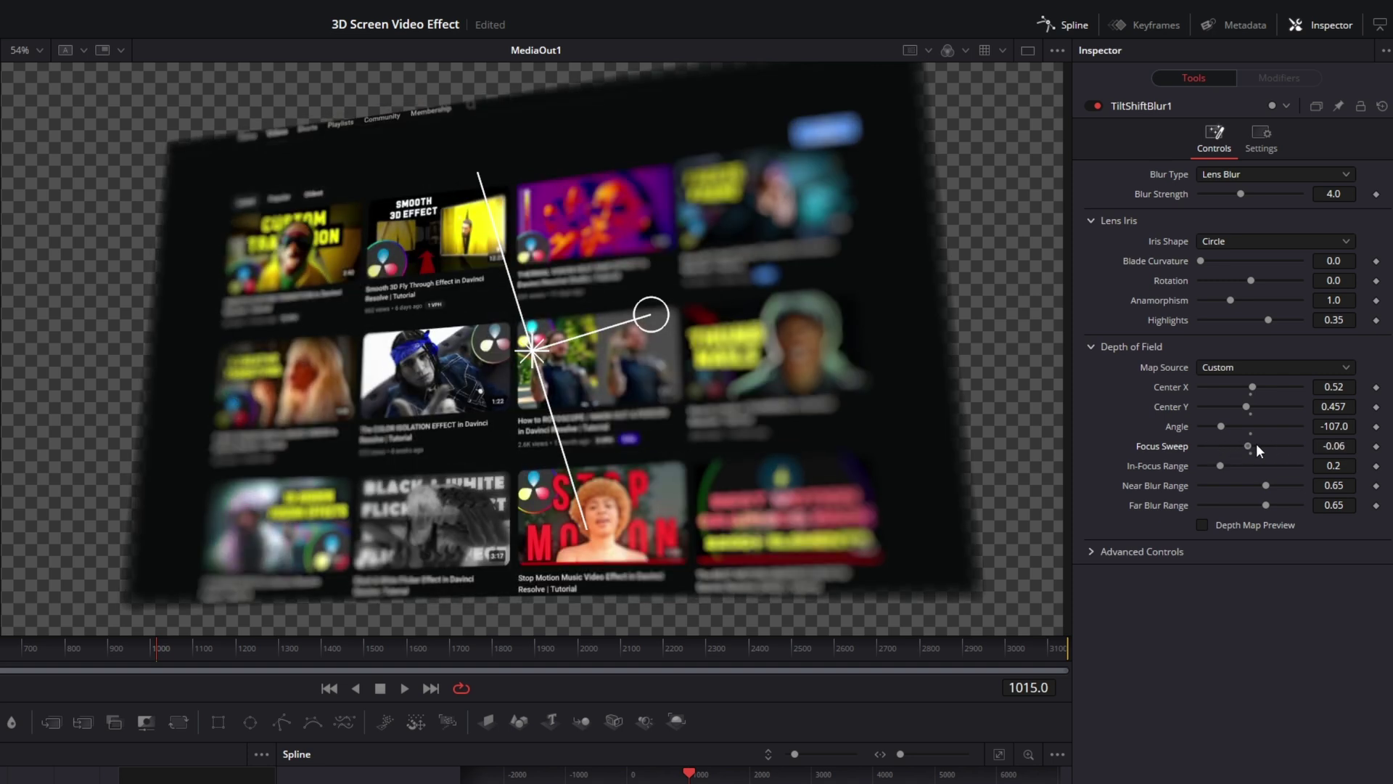
{"action": "left_click", "coordinate": [1381, 109]}
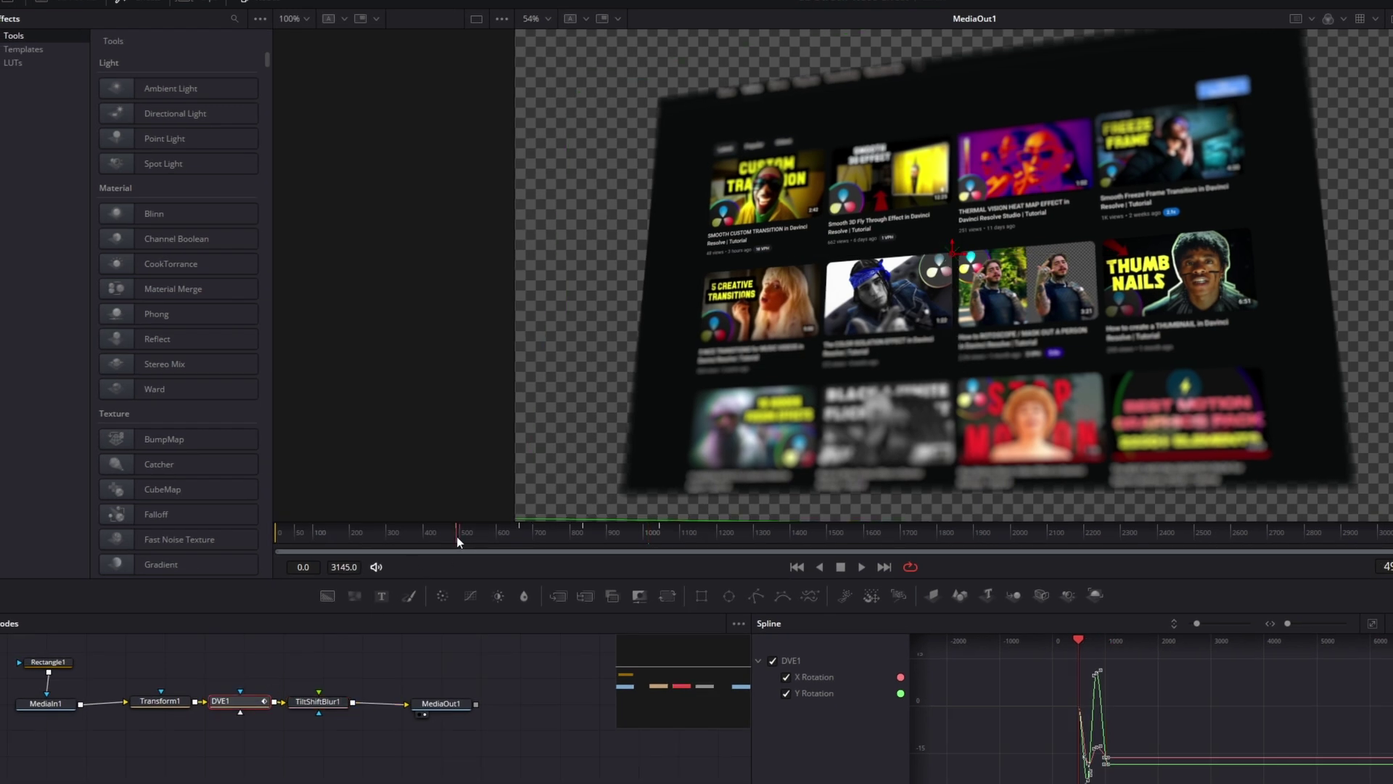
- At frame 490, keyframe the starting Center X, Center Y, Angle and Focus Sweep of the tilt-shift blur
{"action": "left_click_drag", "start_coordinate": [457, 538], "coordinate": [455, 538]}
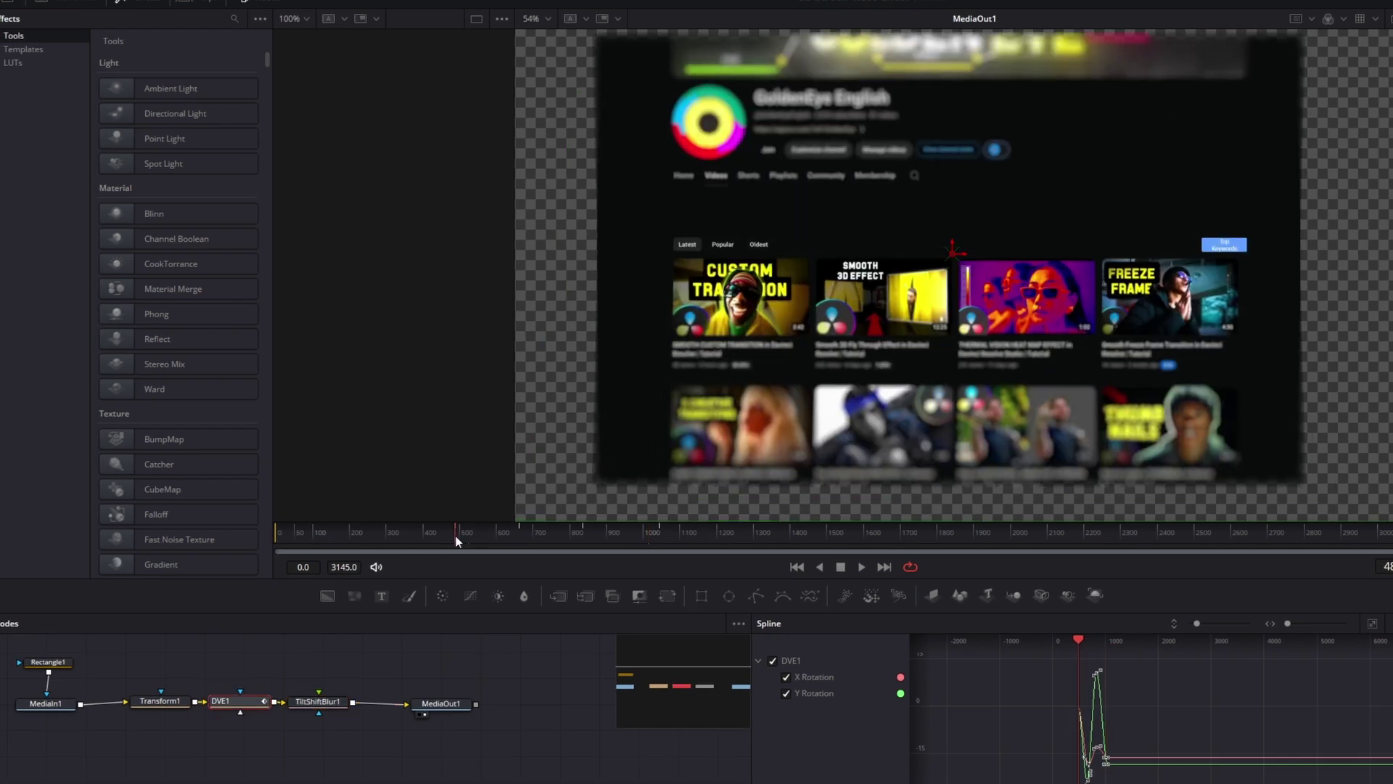
{"action": "left_click", "coordinate": [330, 709]}
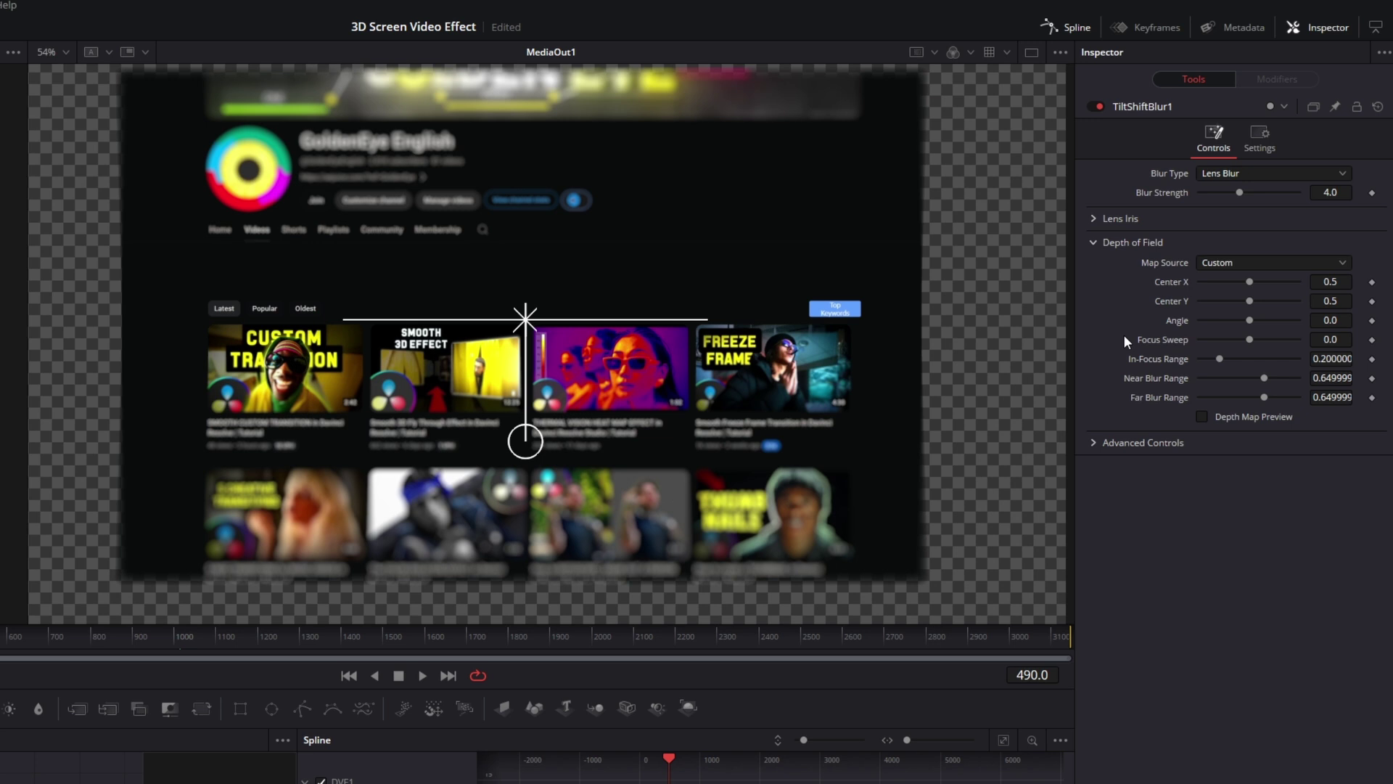
{"action": "scroll", "coordinate": [679, 389], "scroll_direction": "up", "scroll_amount": 2}
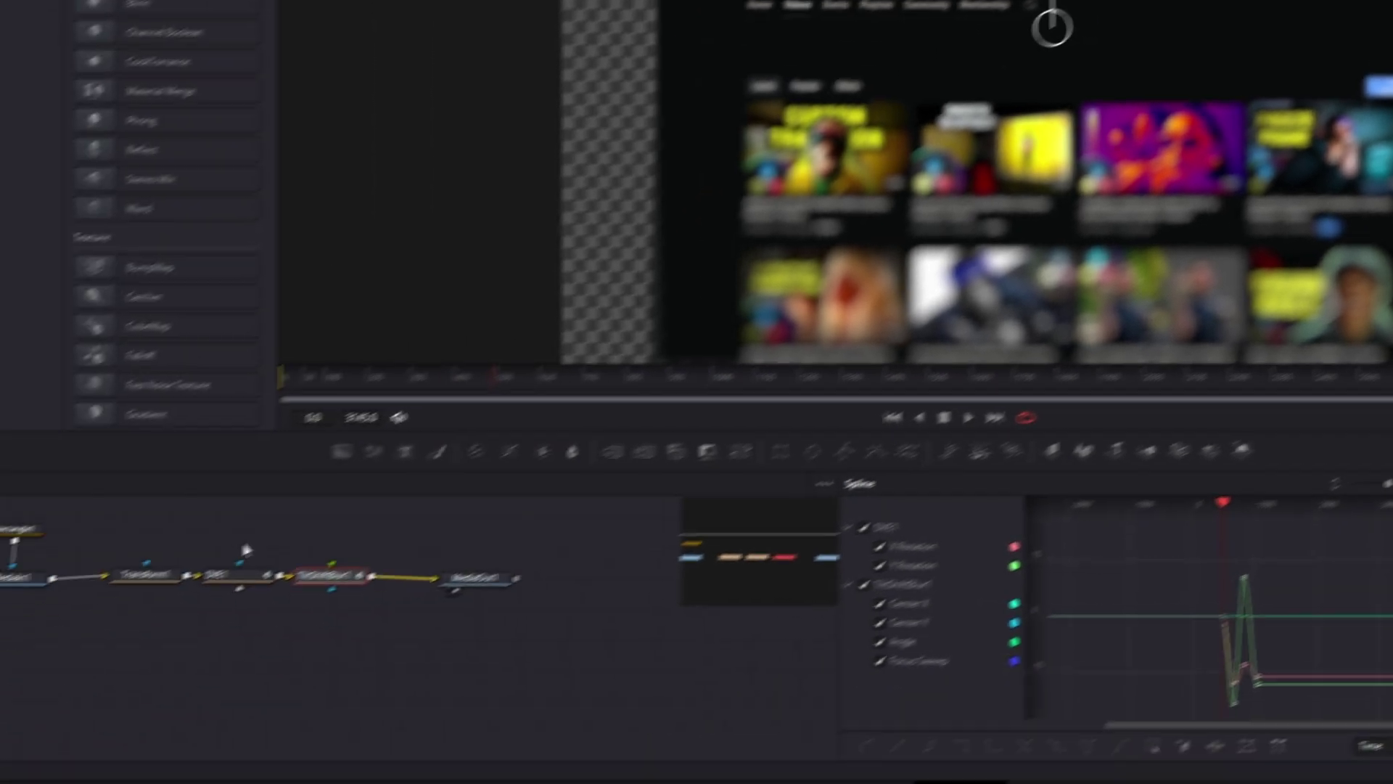
- Keyframe the tilt-shift center, angle and focus sweep at frames 663 and 836, using 0.468, 0.422, -0.6 and 0.068 at frame 836
{"action": "left_click", "coordinate": [285, 555]}
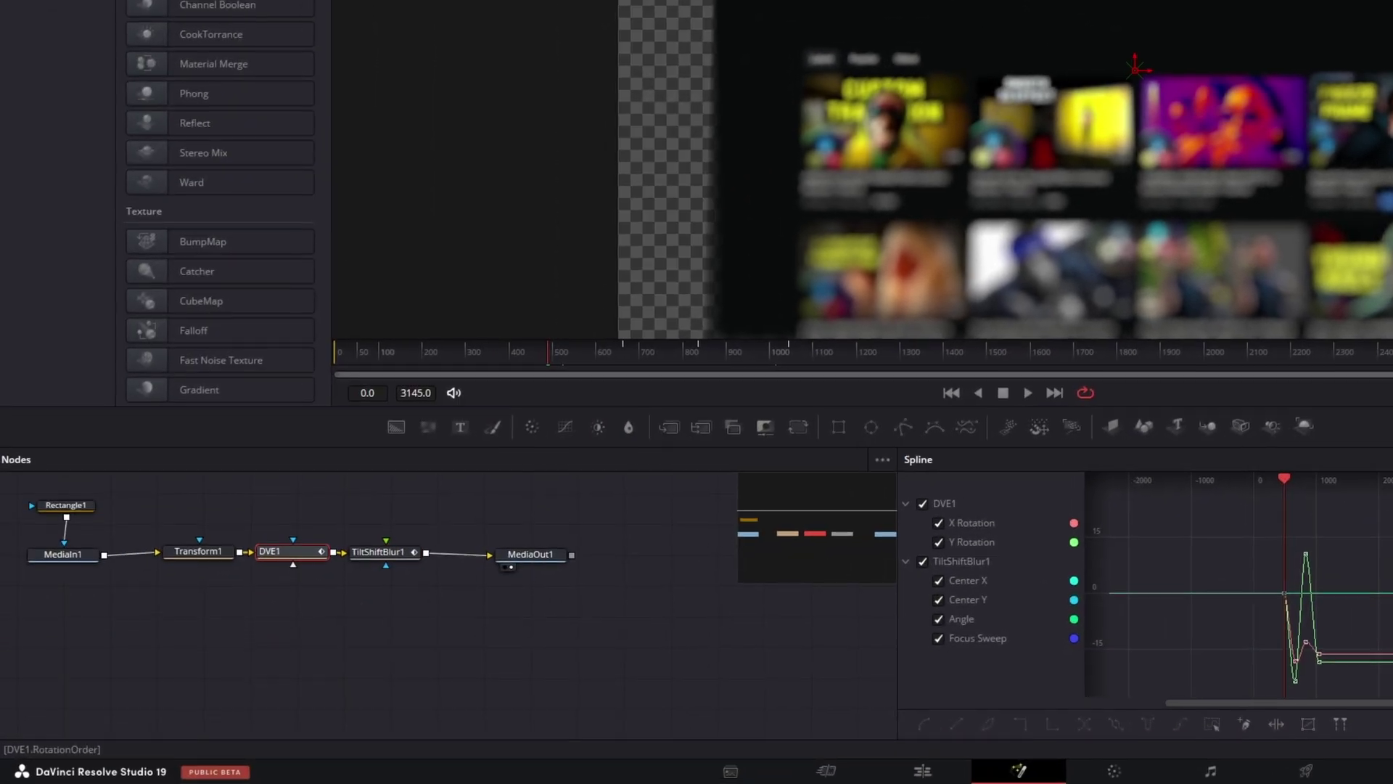
{"action": "key", "text": "alt+]"}
{"action": "left_click", "coordinate": [425, 585]}
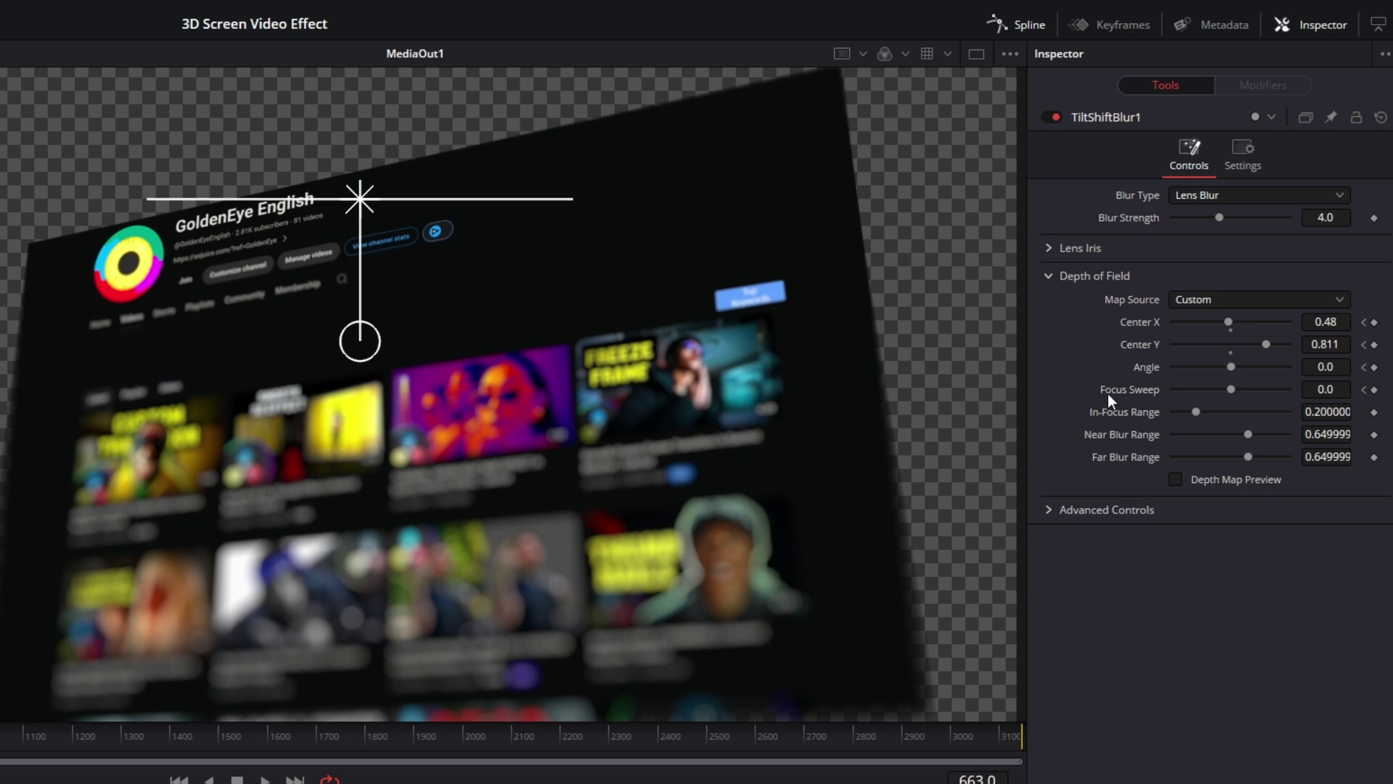
{"action": "left_click_drag", "start_coordinate": [1322, 324], "coordinate": [1311, 324]}
{"action": "left_click_drag", "start_coordinate": [1324, 345], "coordinate": [1270, 345]}
{"action": "left_click_drag", "start_coordinate": [1323, 367], "coordinate": [1272, 368]}
{"action": "left_click_drag", "start_coordinate": [1323, 390], "coordinate": [1354, 389]}
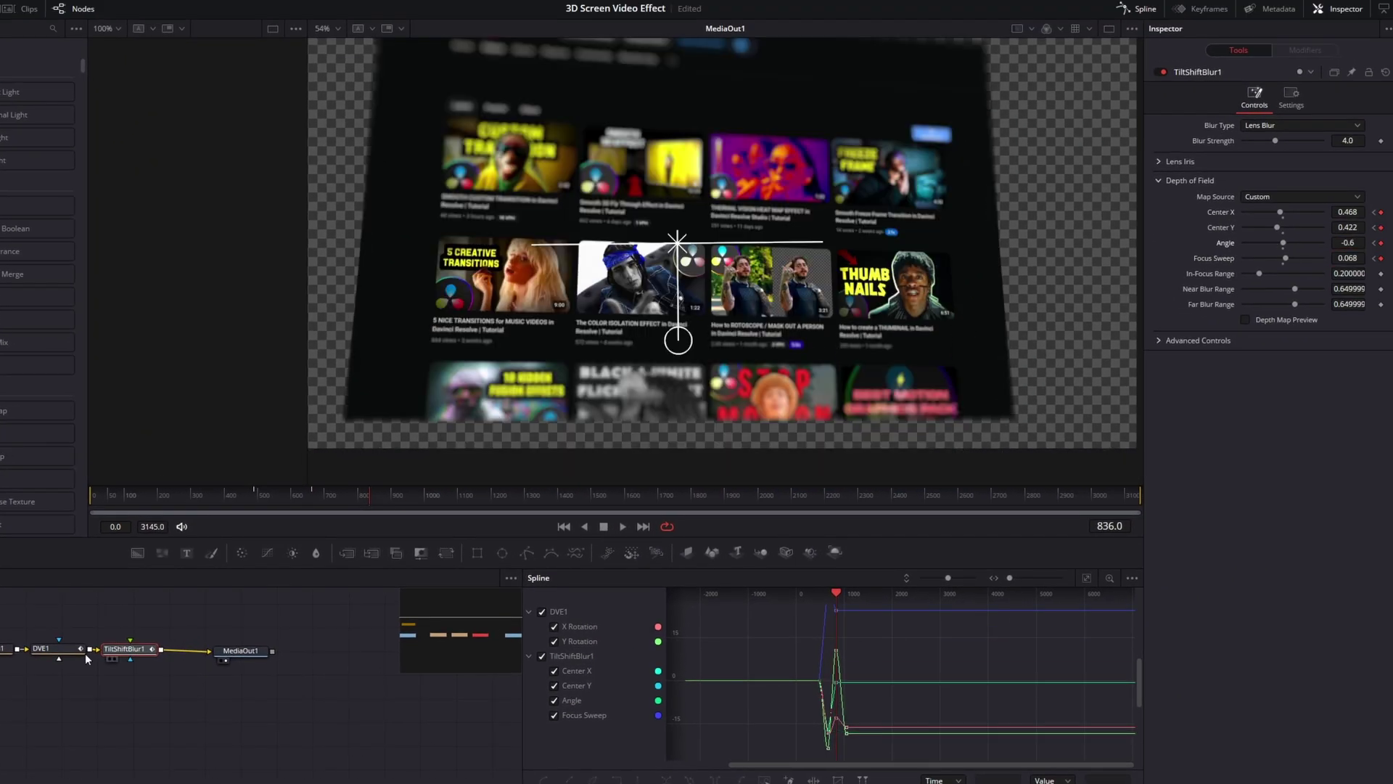
- At frame 1045, keyframe the tilt-shift center, angle and focus sweep to focus on the lowest visible row of thumbnails
{"action": "left_click_drag", "start_coordinate": [1348, 227], "coordinate": [1328, 228]}
{"action": "left_click_drag", "start_coordinate": [1348, 258], "coordinate": [1372, 257]}
{"action": "left_click_drag", "start_coordinate": [1348, 212], "coordinate": [1331, 243]}
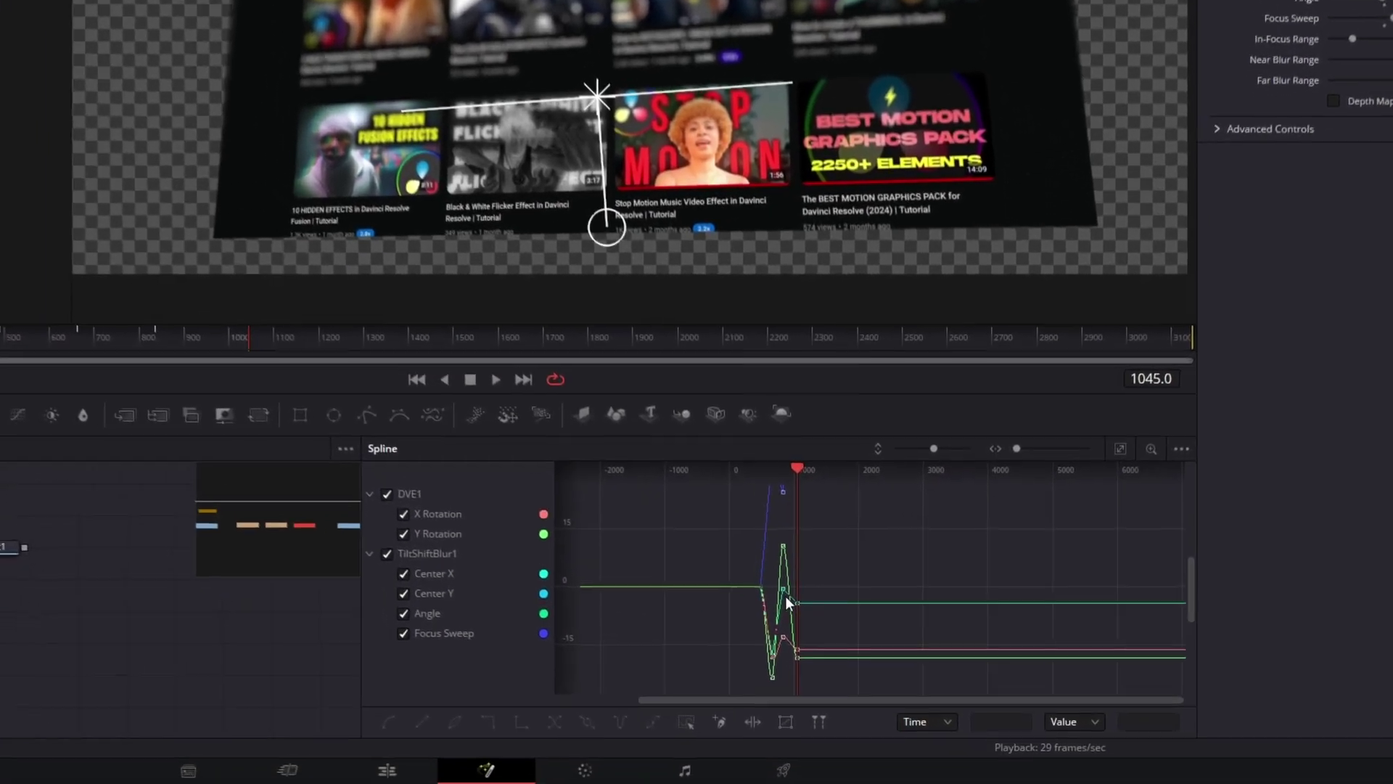
- Smooth all DVE1 and TiltShiftBlur1 keyframes in the spline editor, and play back the animation
{"action": "scroll", "coordinate": [833, 673], "scroll_direction": "down", "scroll_amount": 3}
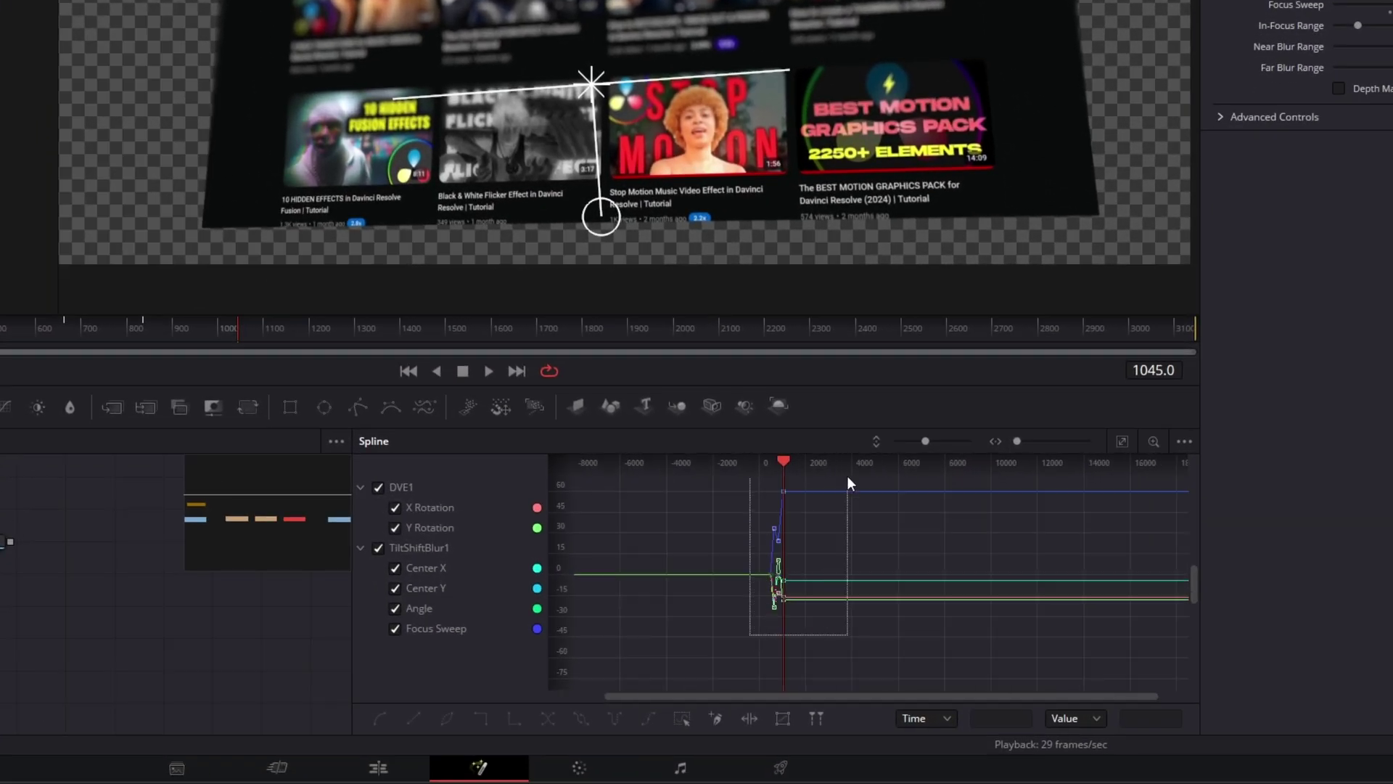
{"action": "left_click_drag", "start_coordinate": [750, 635], "coordinate": [847, 476]}
{"action": "key", "text": "alt+s"}
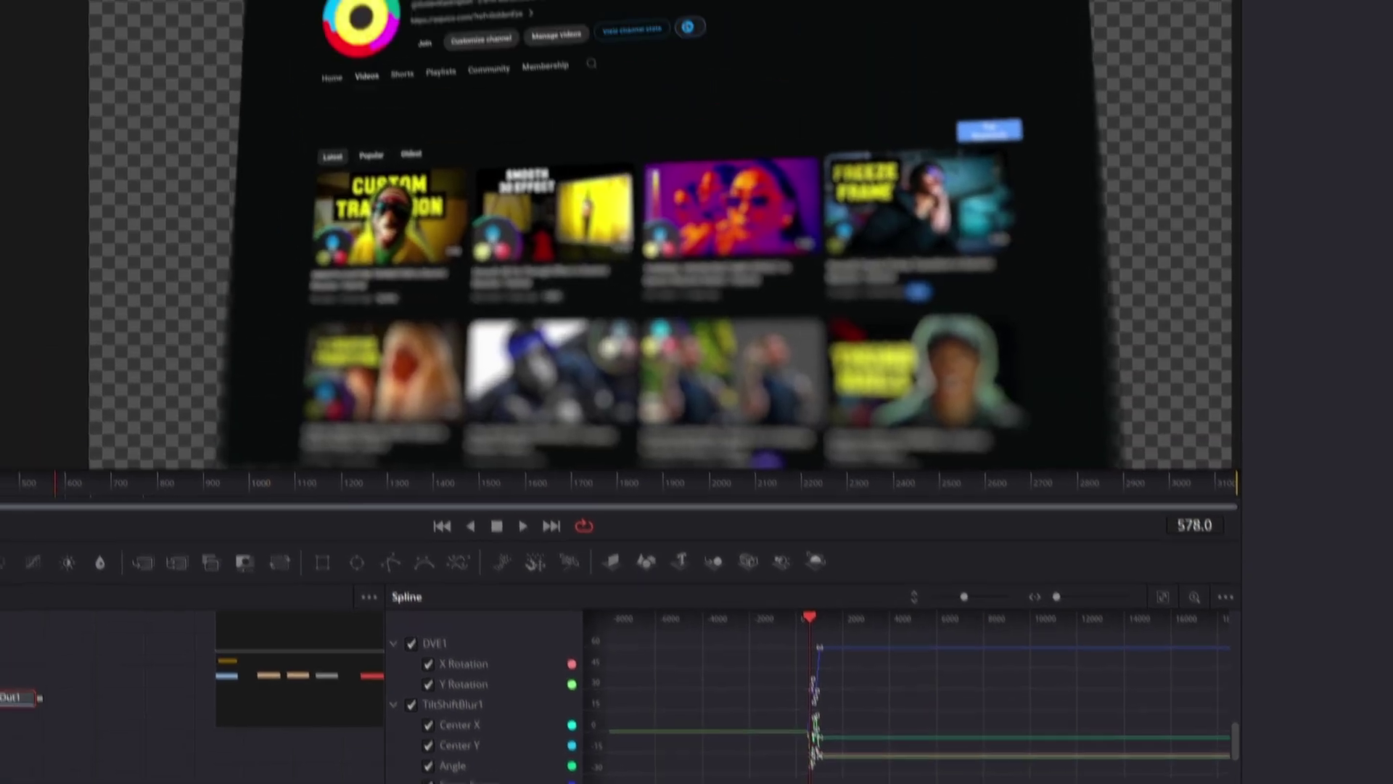
{"action": "key", "text": "space"}
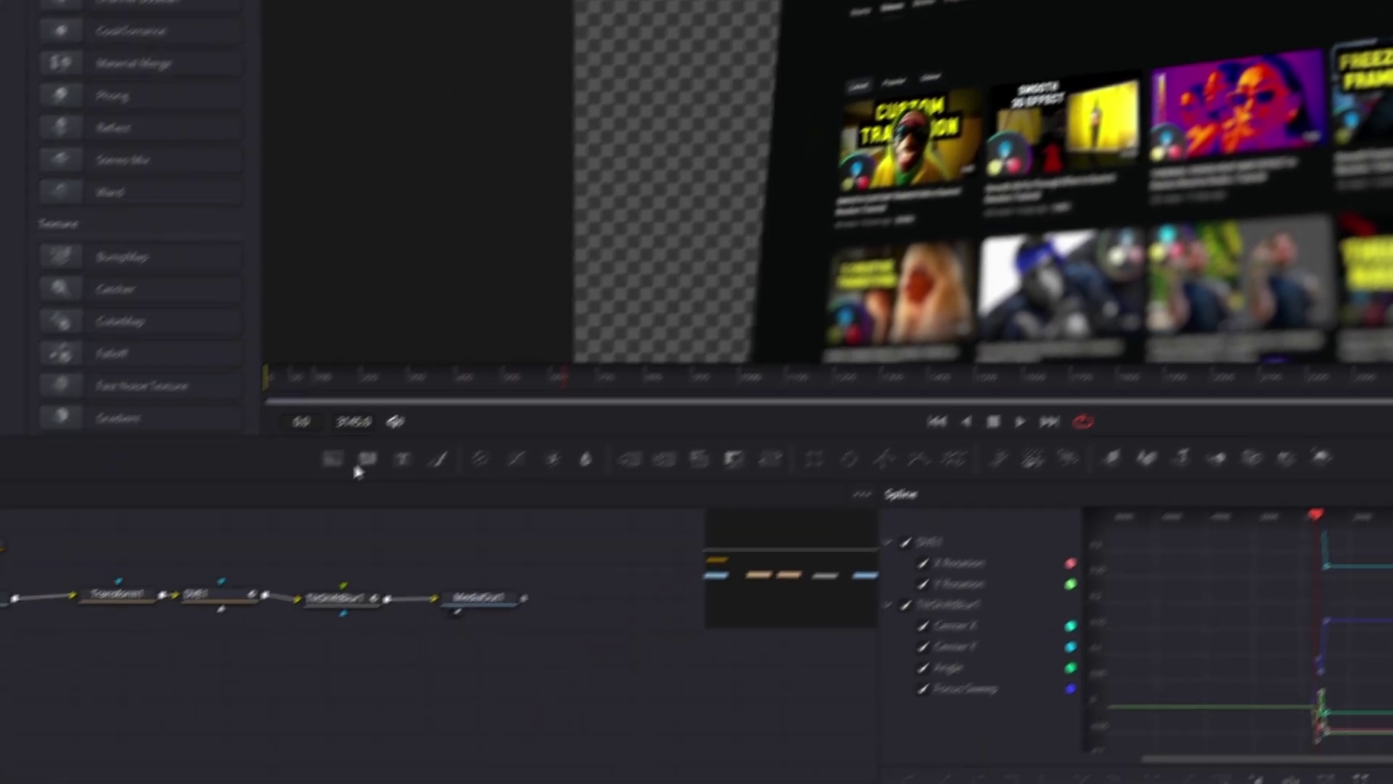
- Add a Background node below the main node chain, and attach a Grid node after it
{"action": "left_click_drag", "start_coordinate": [425, 388], "coordinate": [68, 591]}
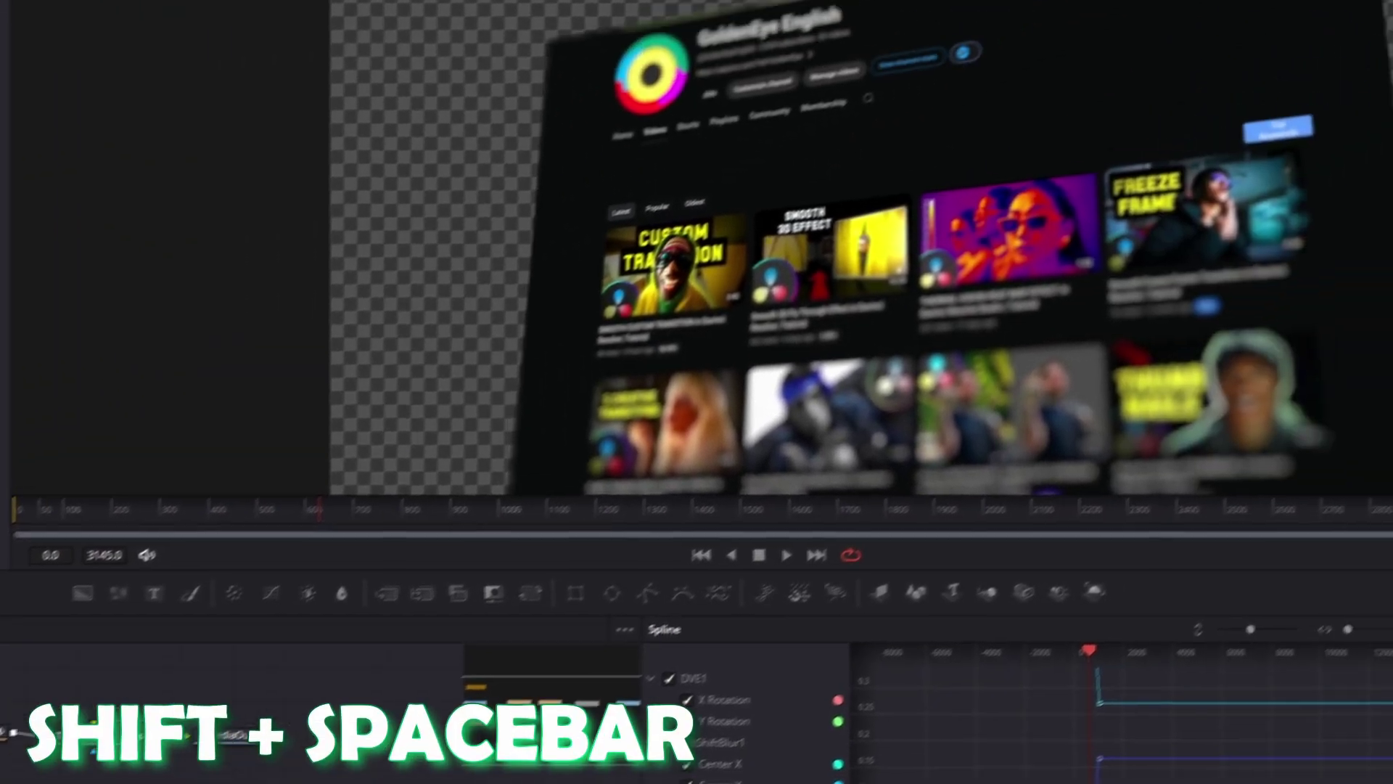
{"action": "key", "text": "shift+space"}
{"action": "type", "text": "Blur"}
{"action": "type", "text": "grid"}
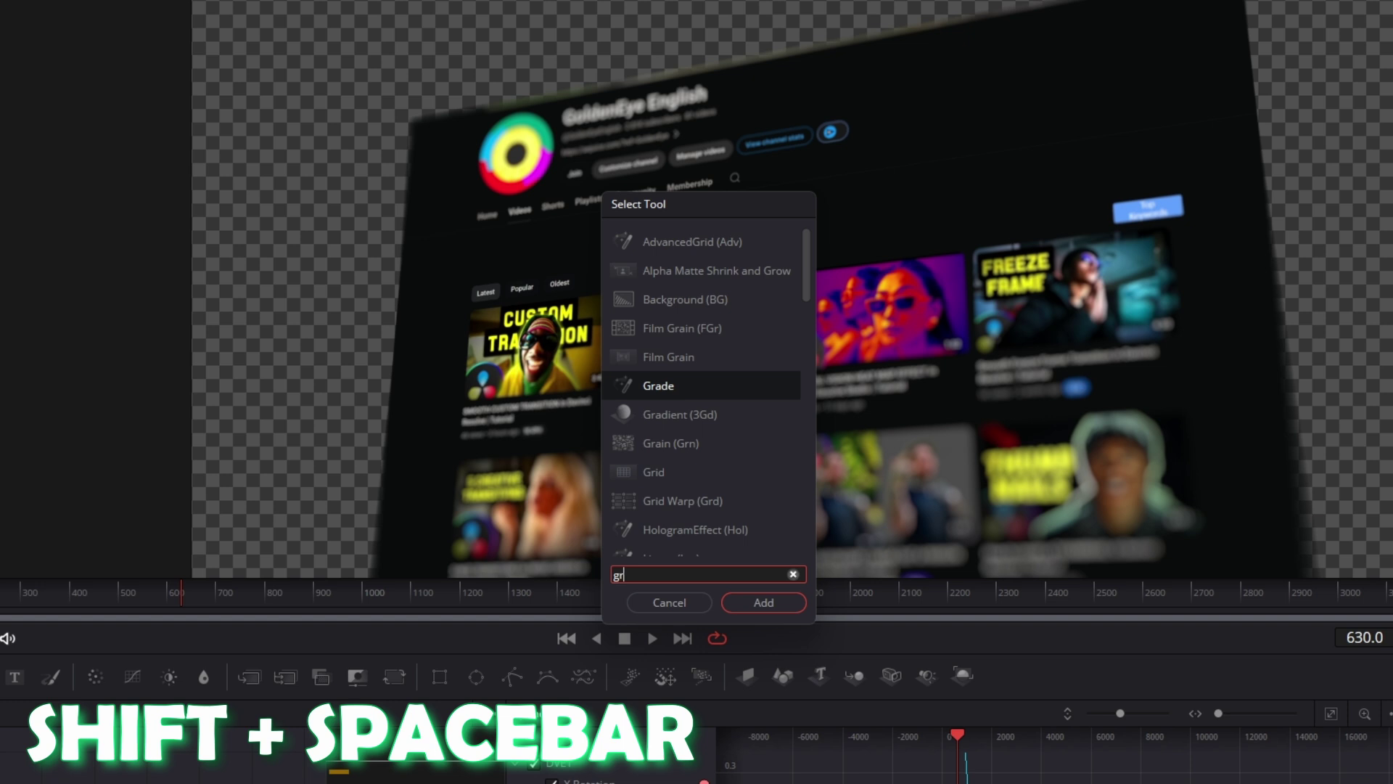
{"action": "left_click", "coordinate": [674, 274]}
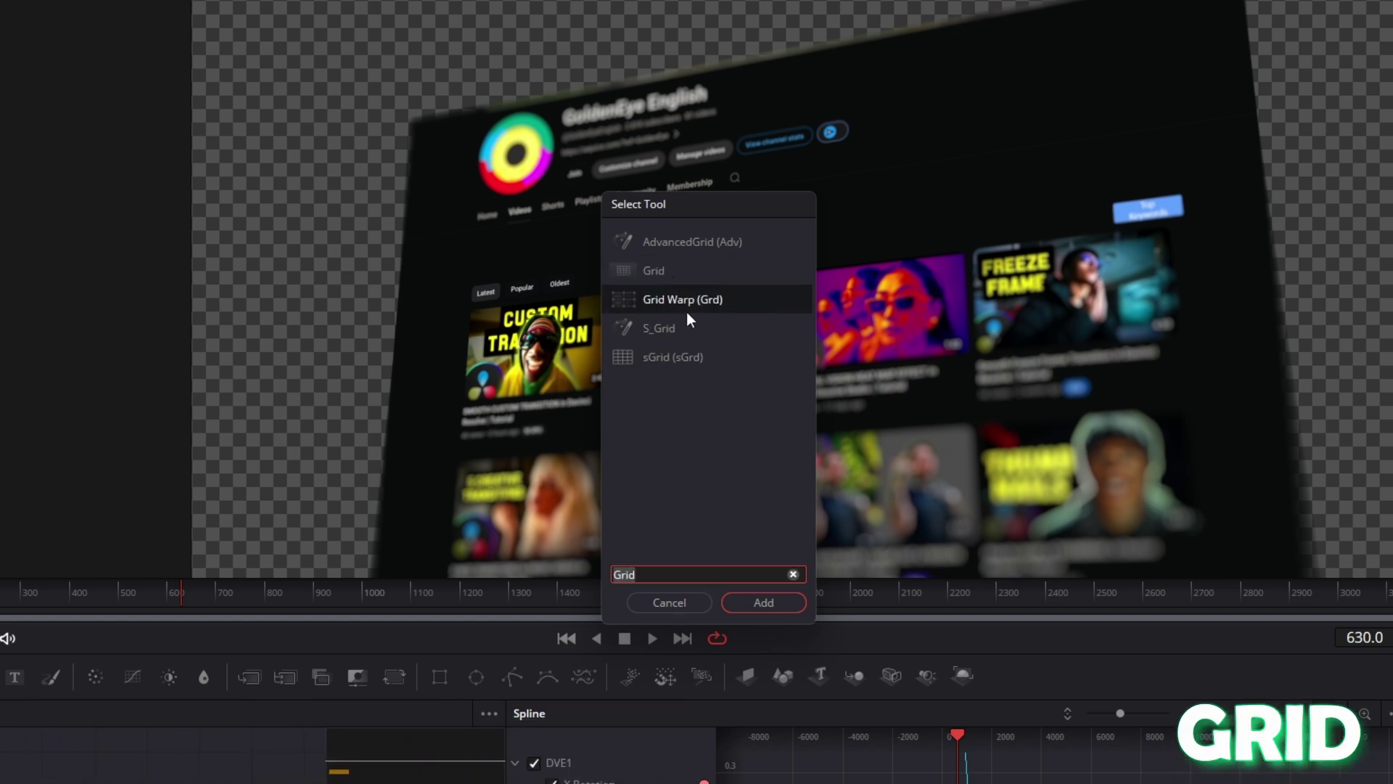
{"action": "left_click", "coordinate": [749, 605]}
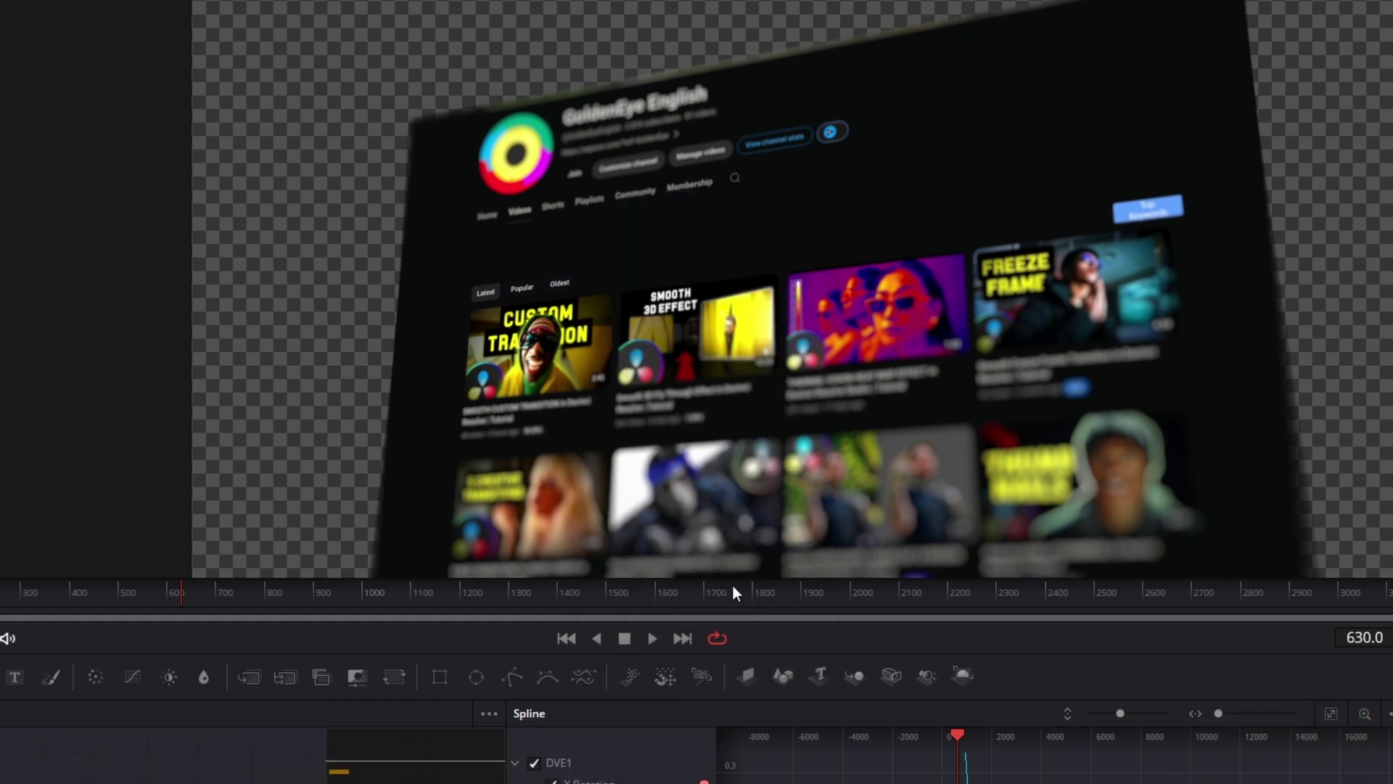
- Add a Soft Glow node after the Grid node
{"action": "key", "text": "shift+space"}
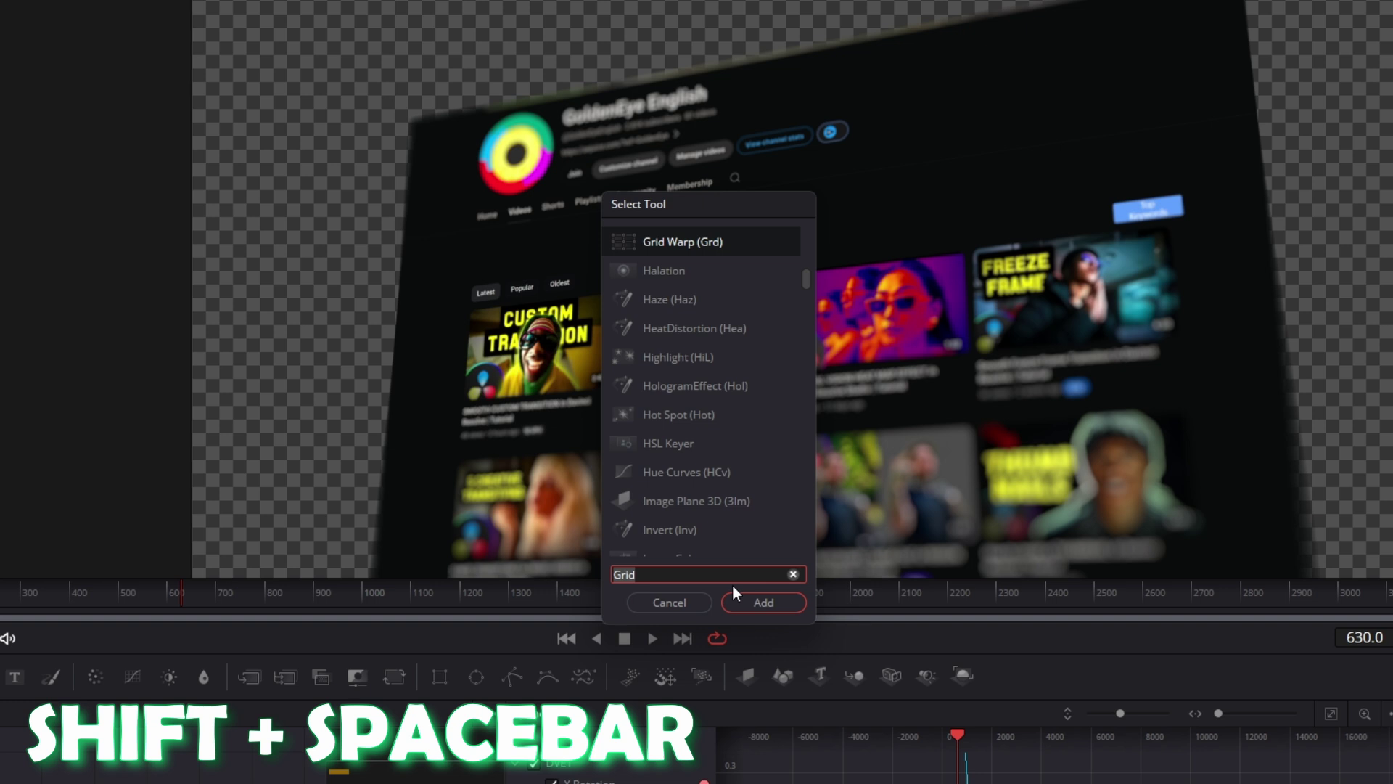
{"action": "type", "text": "softglow"}
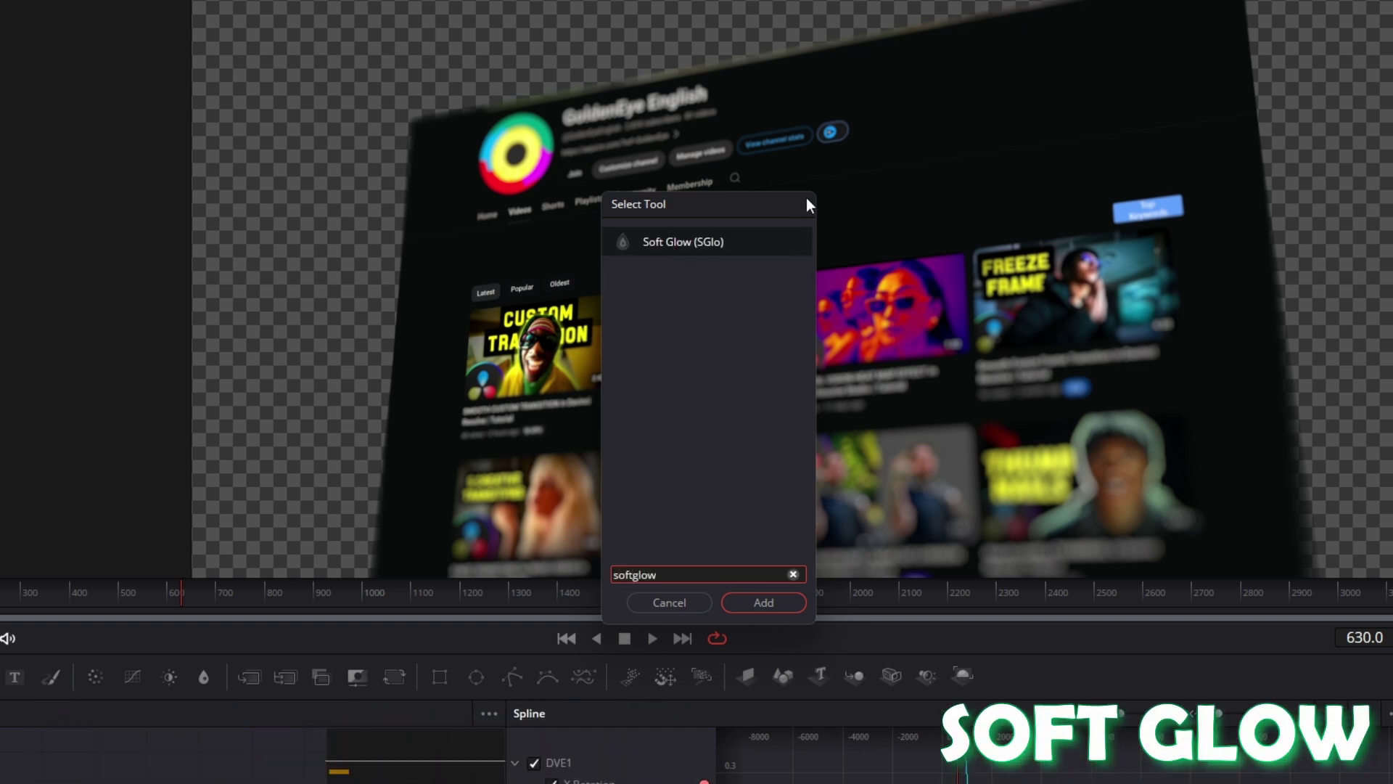
{"action": "left_click", "coordinate": [754, 245]}
{"action": "left_click", "coordinate": [753, 603]}
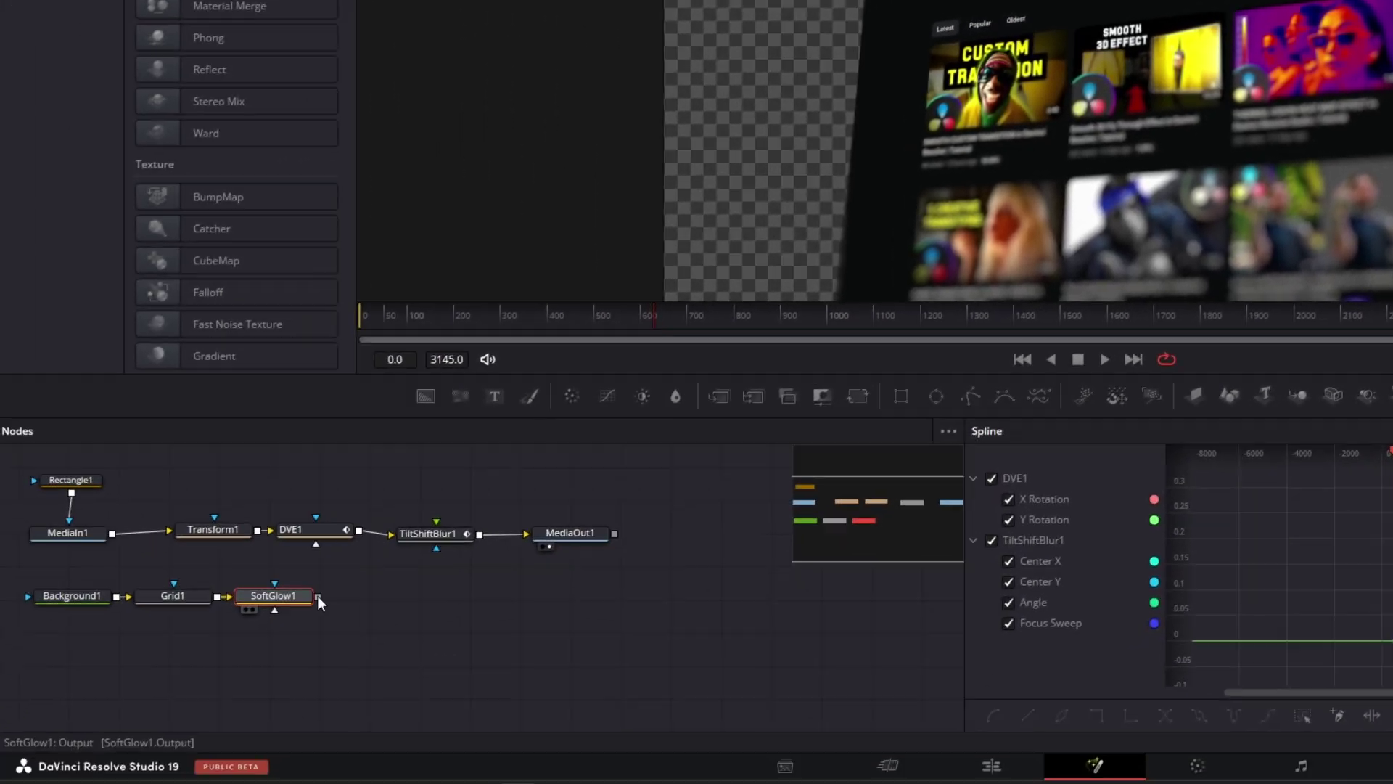
- Merge the Soft Glow output with the tilt-shift blur output, and place the tilted screen in front of the grid
{"action": "left_click_drag", "start_coordinate": [319, 596], "coordinate": [479, 534]}
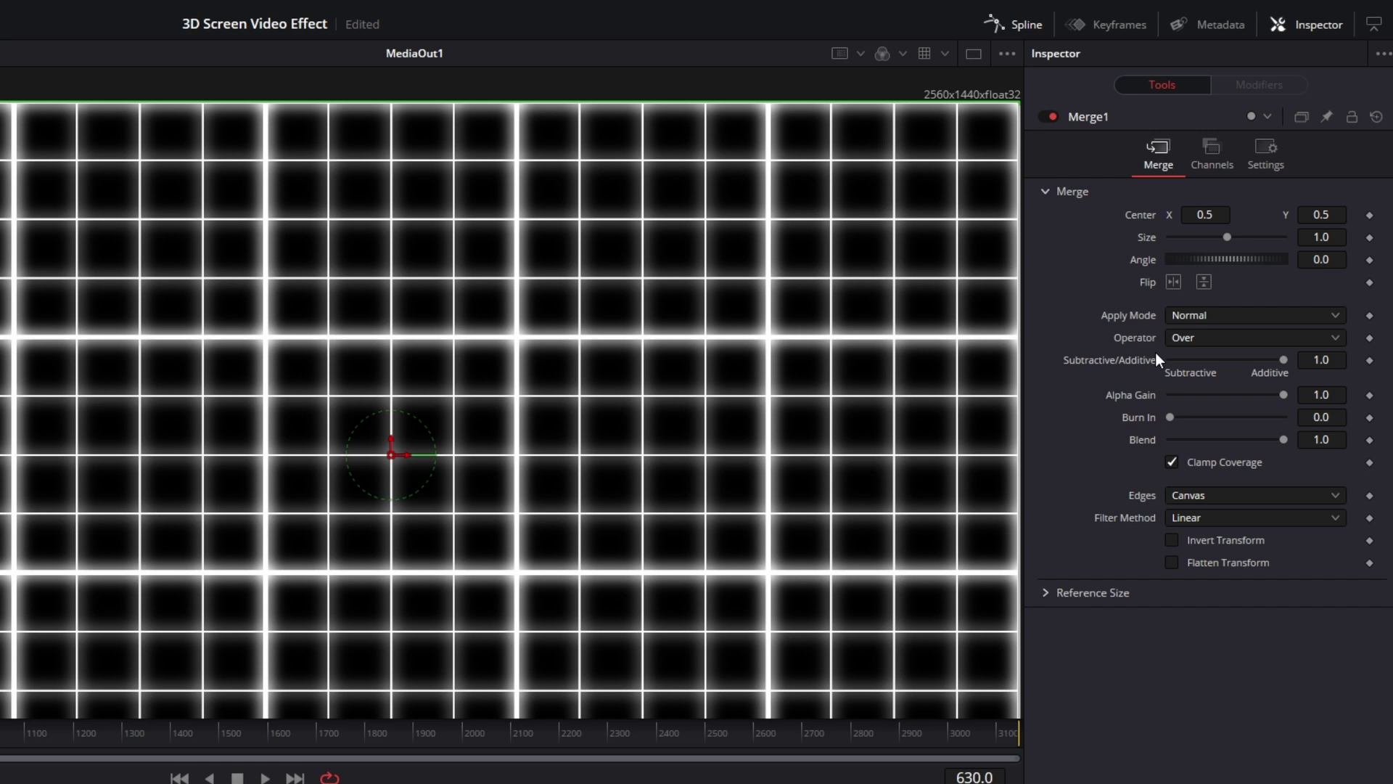
{"action": "left_click", "coordinate": [1266, 301]}
{"action": "left_click", "coordinate": [1186, 539]}
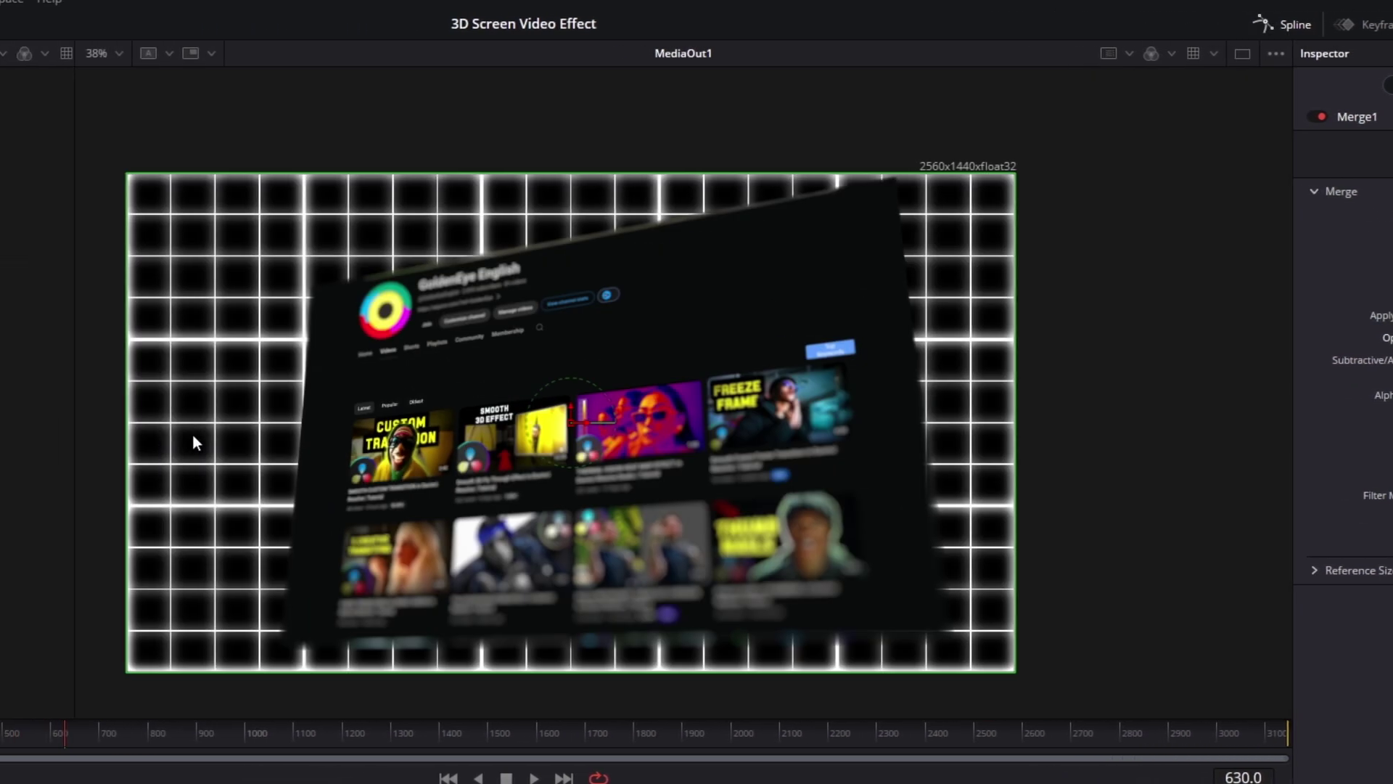
{"action": "scroll", "coordinate": [115, 394], "scroll_direction": "up", "scroll_amount": 3}
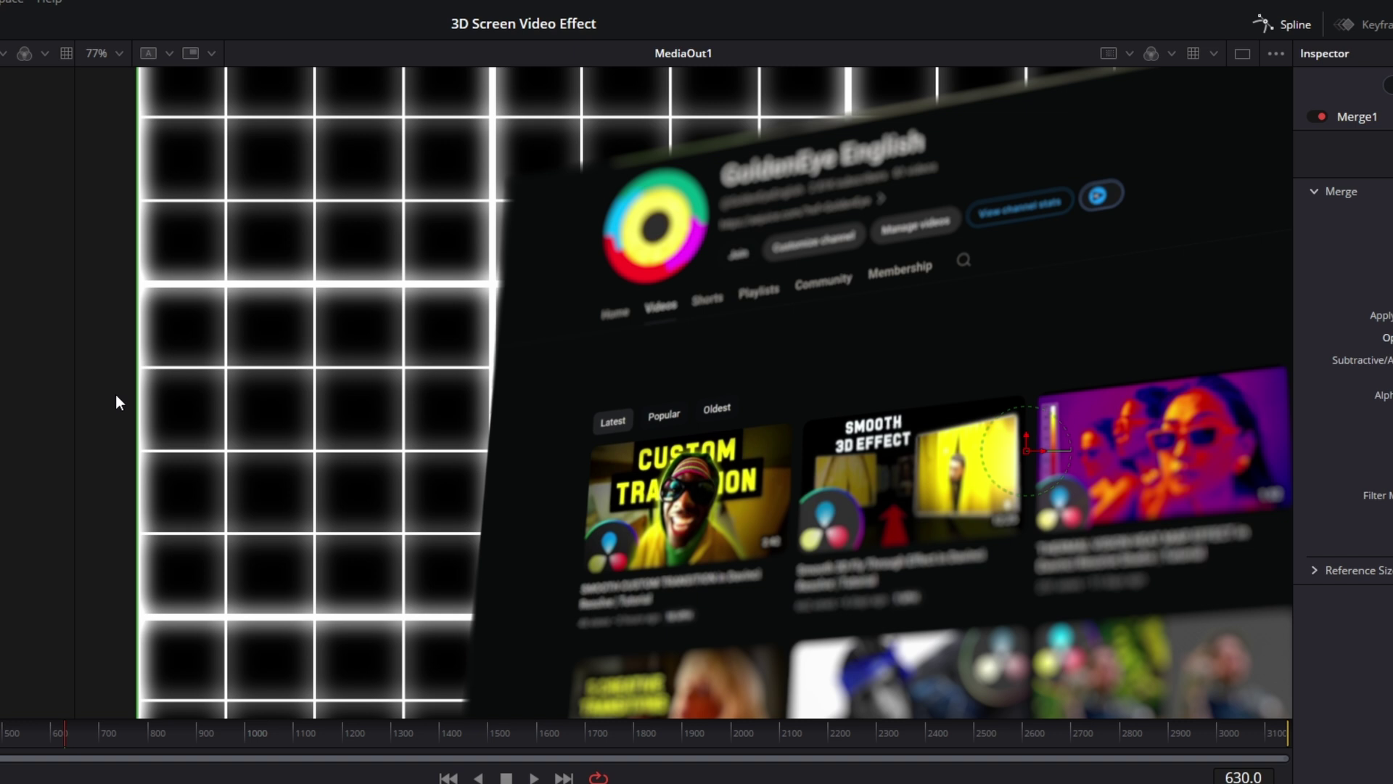
{"action": "scroll", "coordinate": [116, 394], "scroll_direction": "down", "scroll_amount": 5}
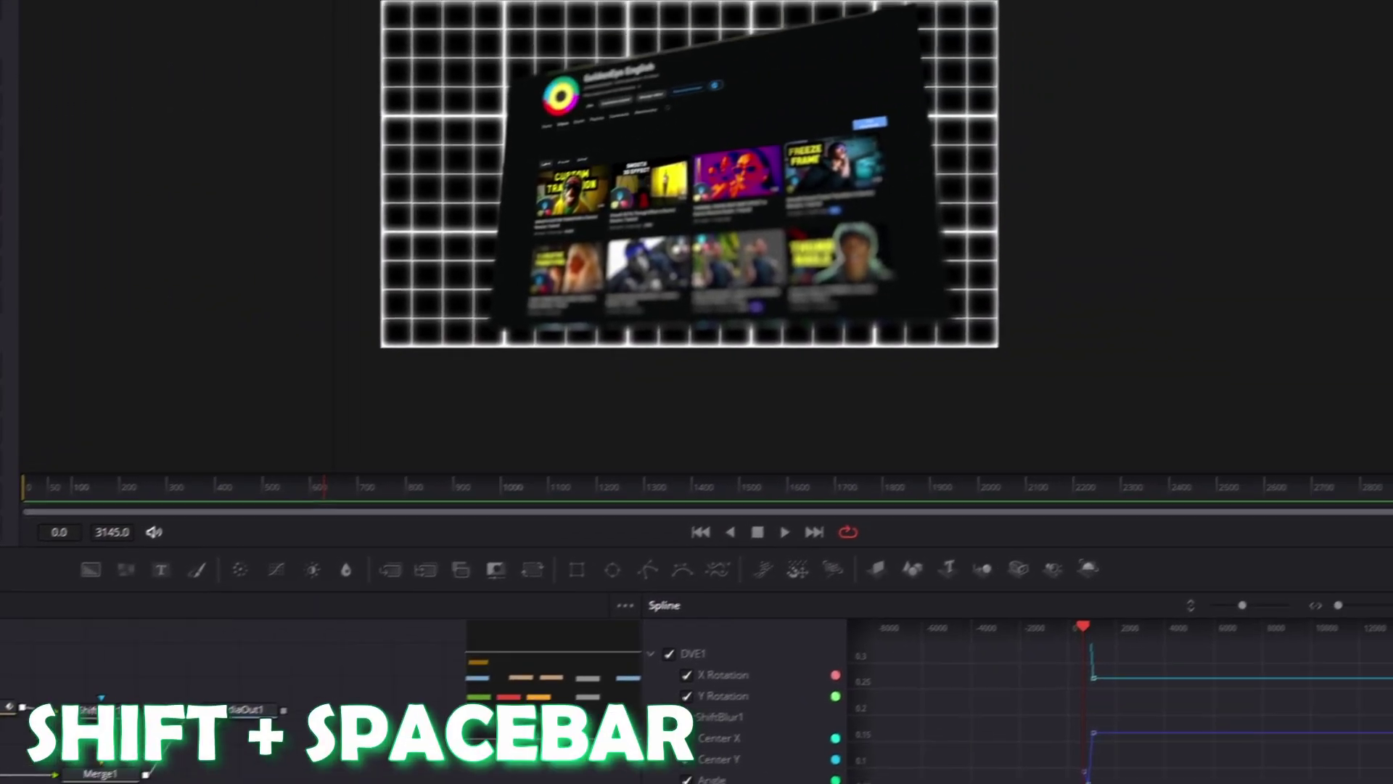
- Add a second DVE node to the grid background branch
{"action": "key", "text": "shift+space"}
{"action": "type", "text": "Soft Glow"}
{"action": "type", "text": "dve"}
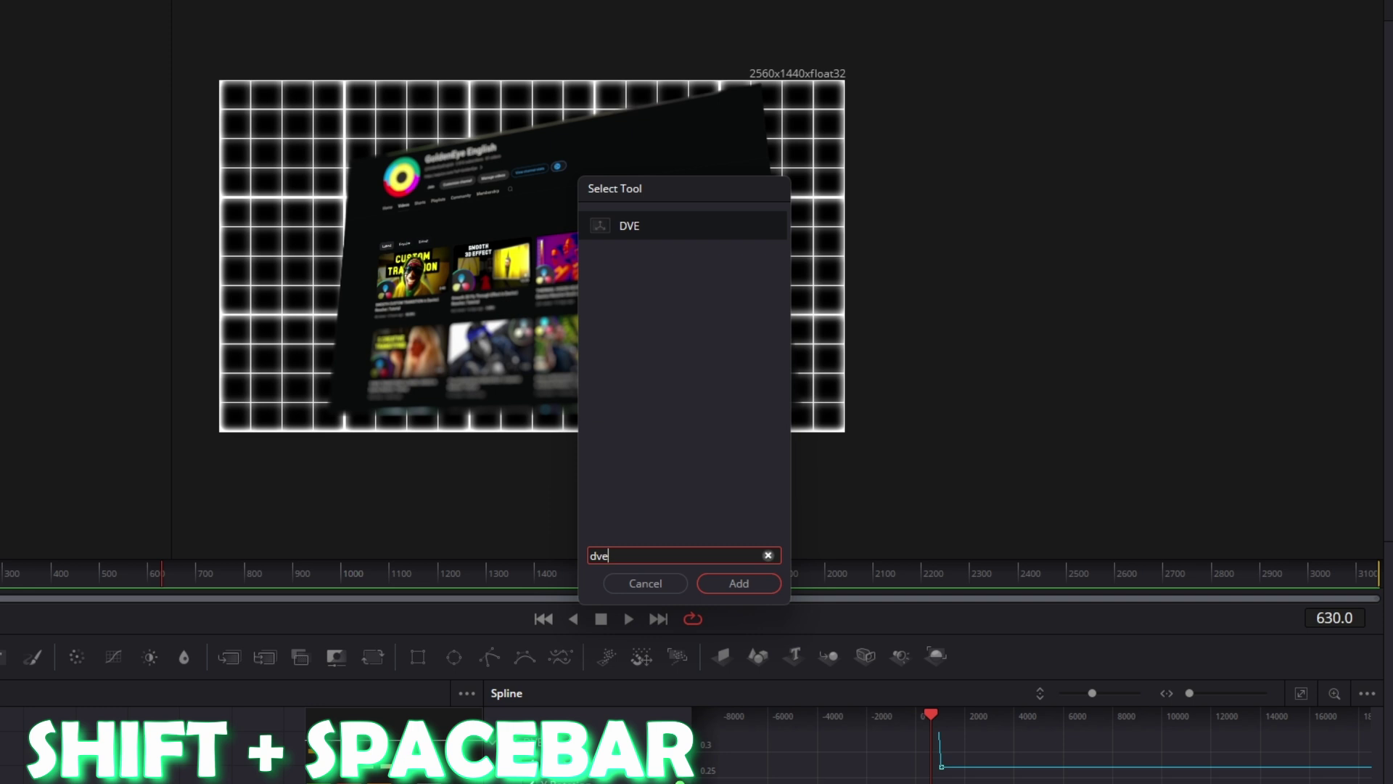
{"action": "left_click", "coordinate": [733, 586]}
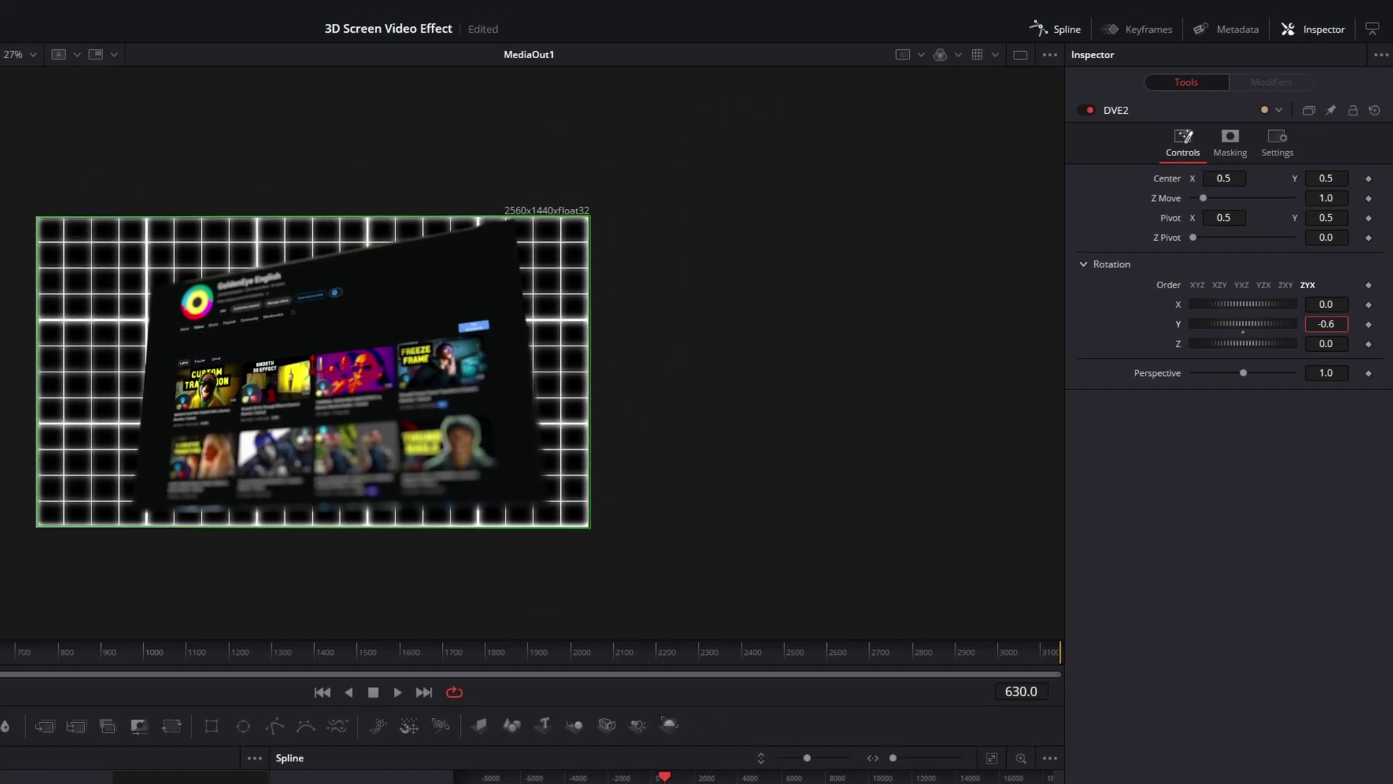
- Tilt the grid with DVE2's rotation at X -3.6 and Y -21.2, and set Z Move to 0.47 so it fills the frame
{"action": "left_click_drag", "start_coordinate": [1326, 323], "coordinate": [1266, 324]}
{"action": "left_click_drag", "start_coordinate": [1265, 324], "coordinate": [1254, 324]}
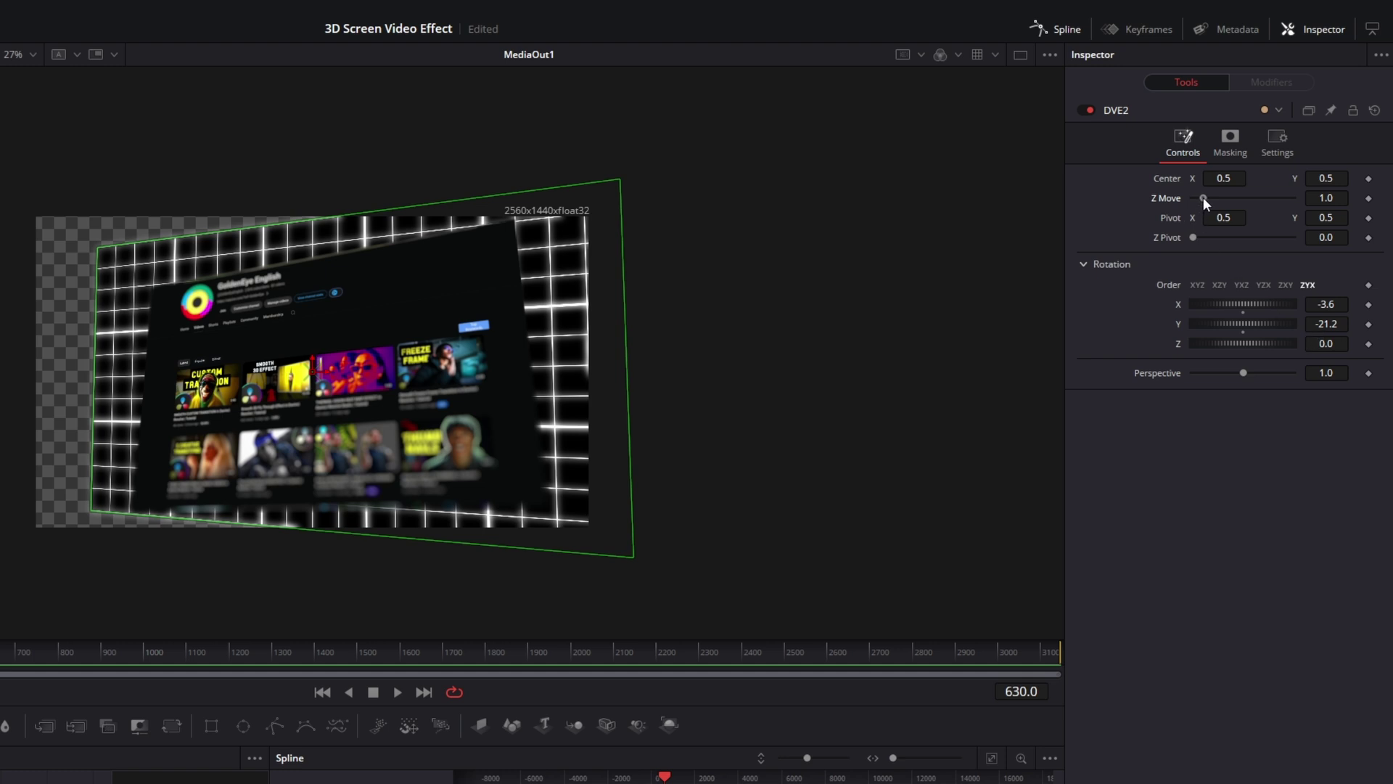
{"action": "left_click_drag", "start_coordinate": [1203, 197], "coordinate": [1198, 198]}
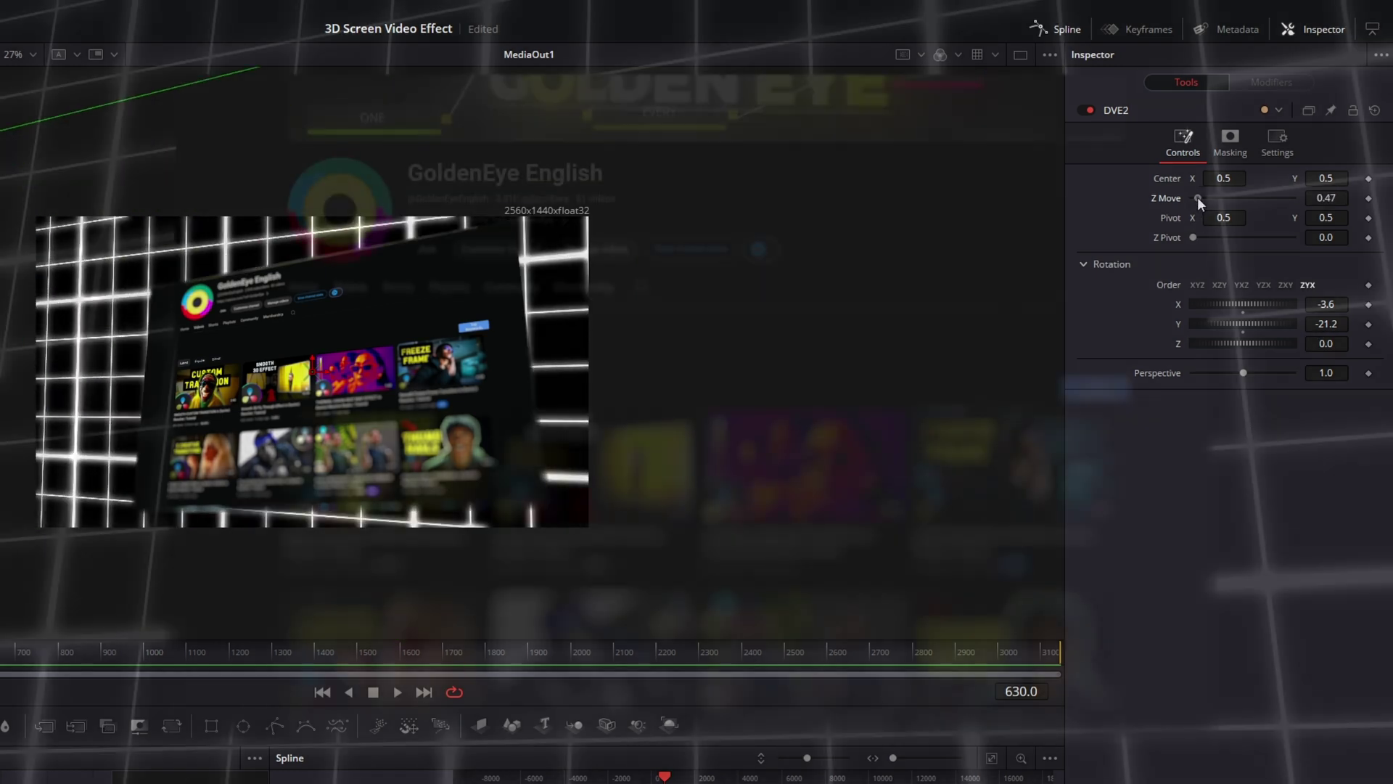